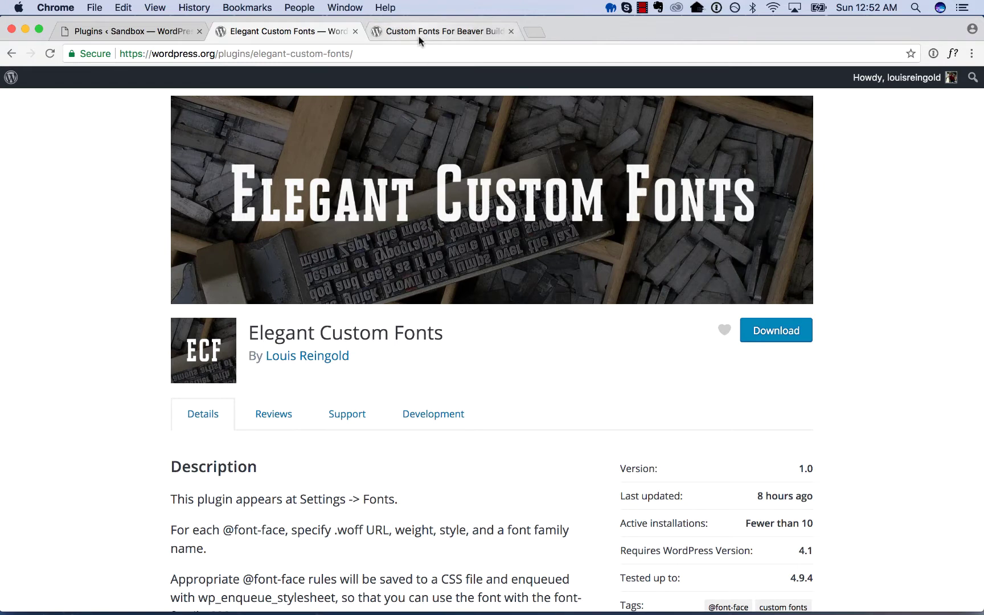
scroll(354, 485, "down", 1)
scroll(346, 484, "down", 1)
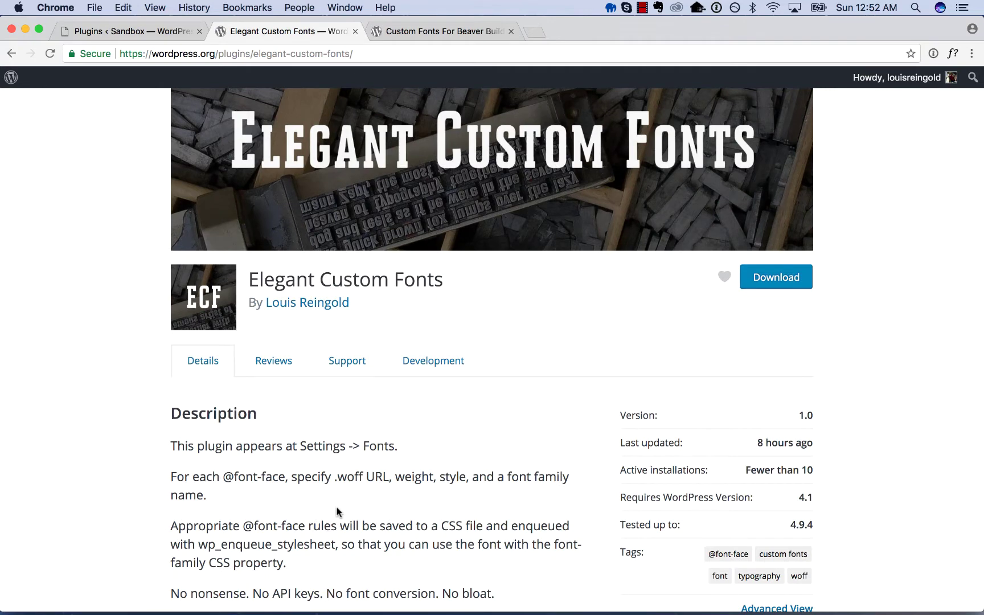
Switch to the WordPress.org directory page for Custom Fonts For Beaver Builder.
left_click(429, 31)
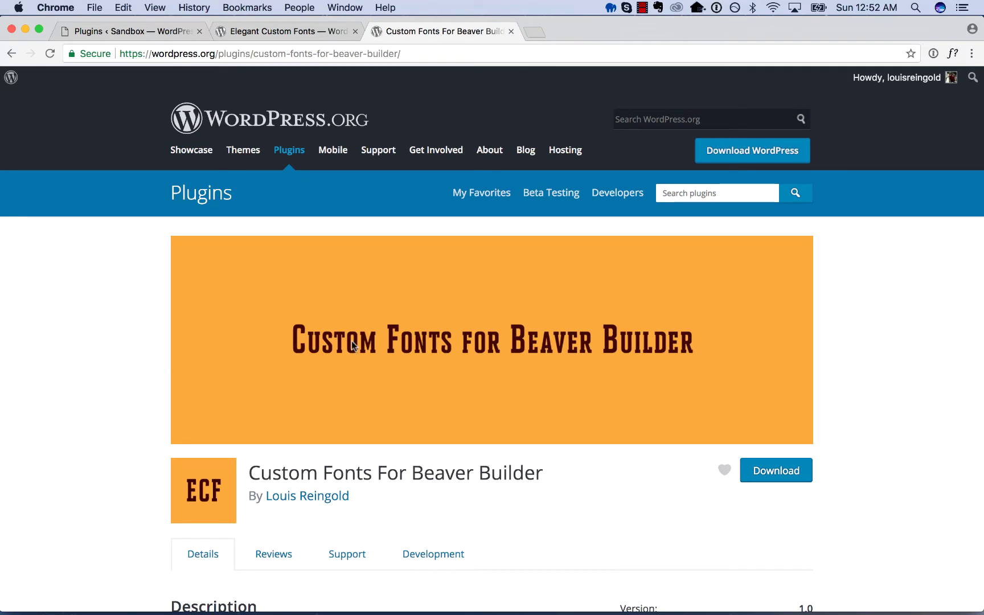
Search Add Plugins for 'elegant custom fonts', then install and activate Elegant Custom Fonts.
left_click(143, 33)
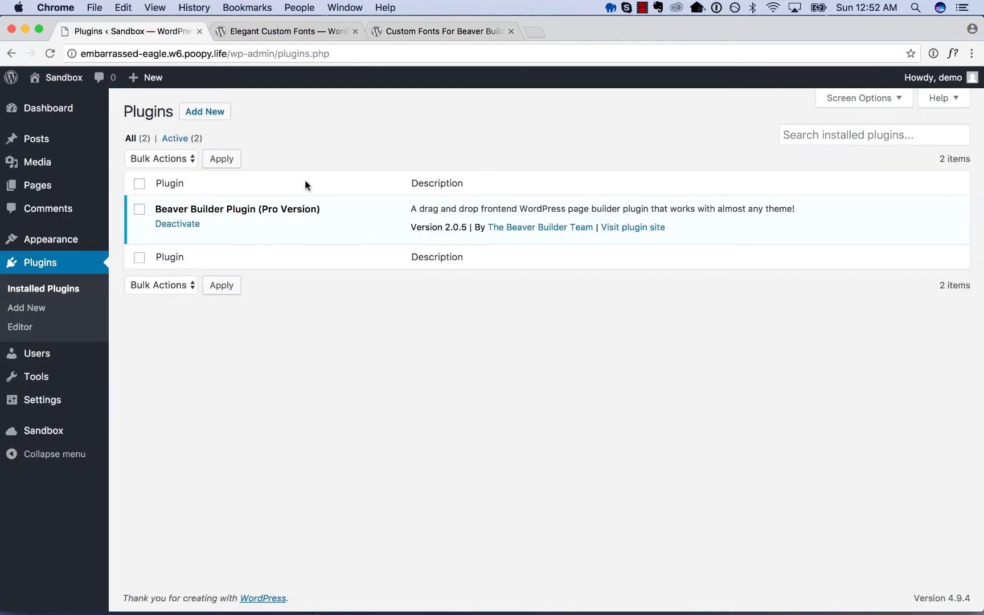
left_click(224, 112)
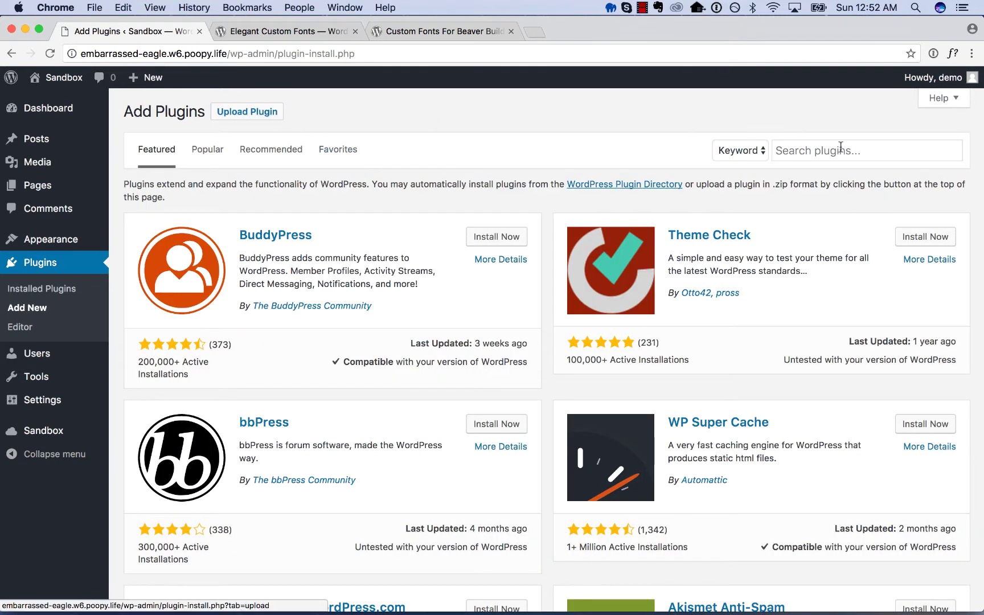
left_click(841, 150)
type("elegant custom fonts")
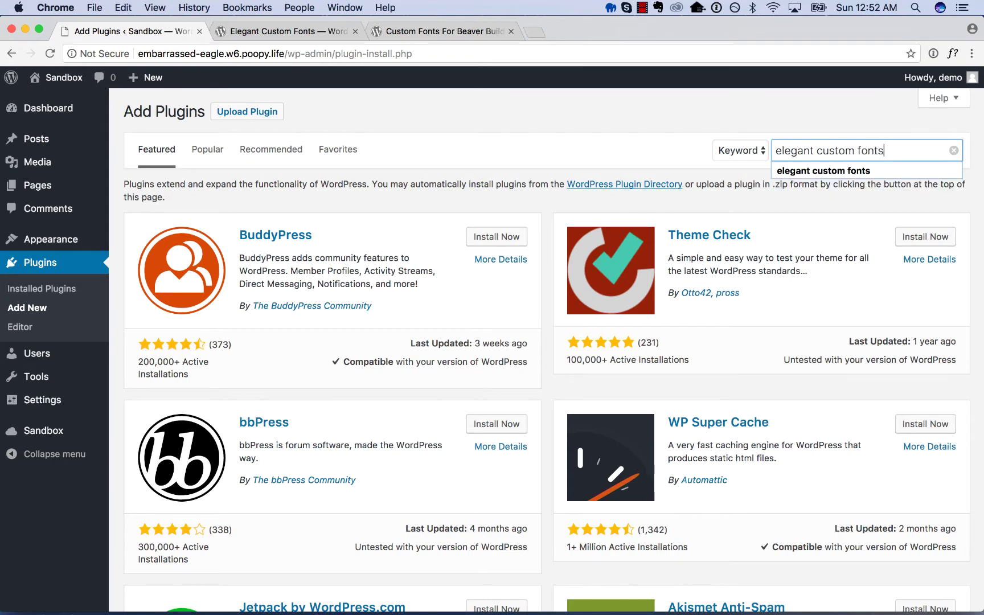
key("Return")
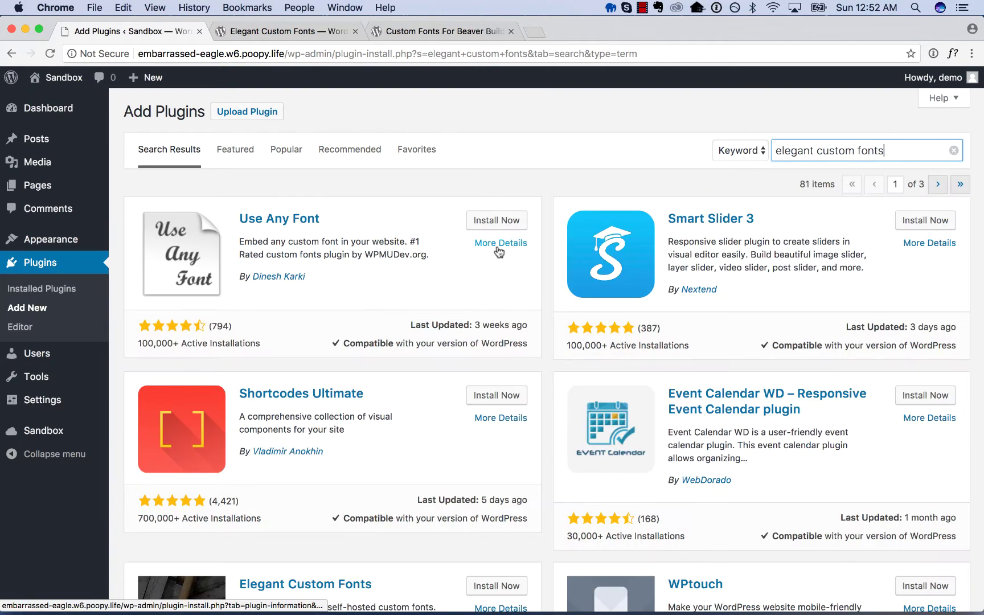
scroll(498, 250, "down", 4)
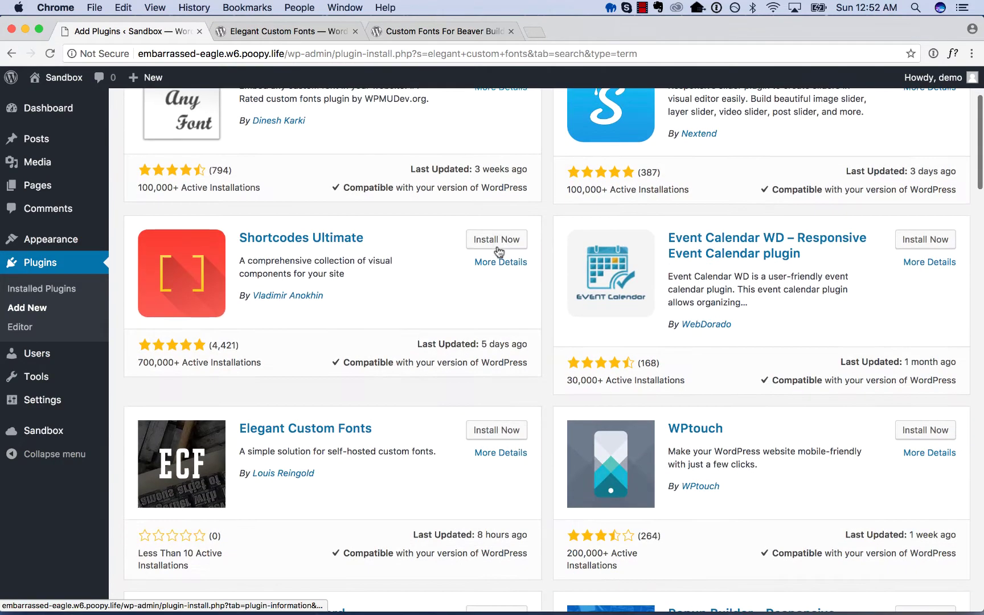
left_click(492, 430)
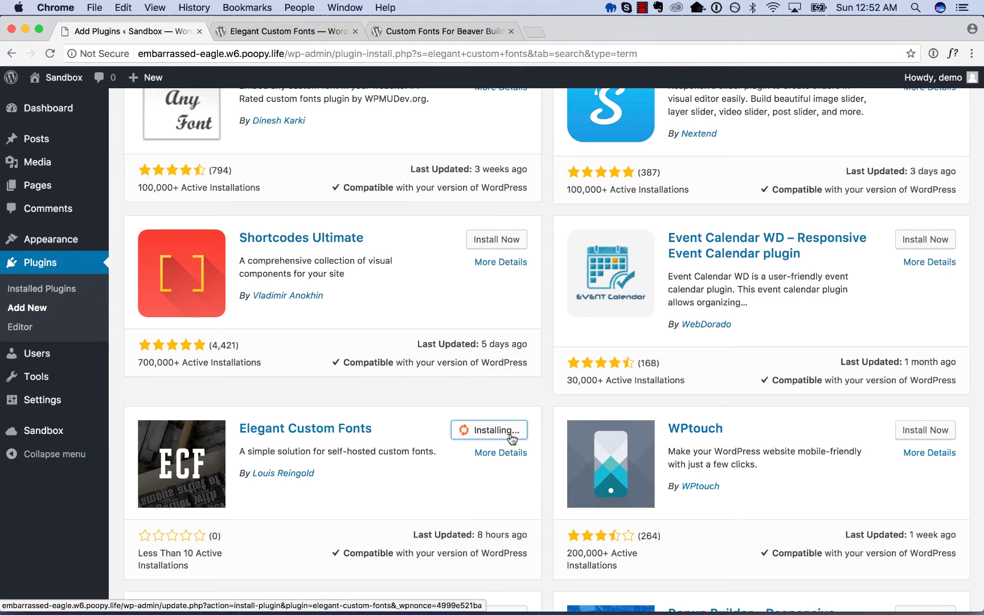
left_click(504, 430)
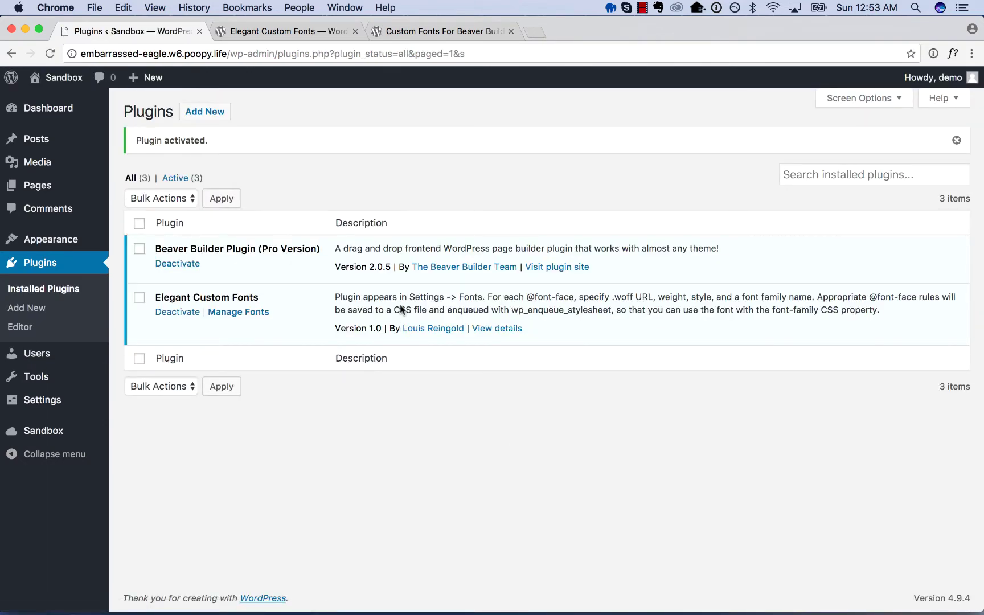
Create a new font family named Concourse in Manage Fonts.
left_click(238, 311)
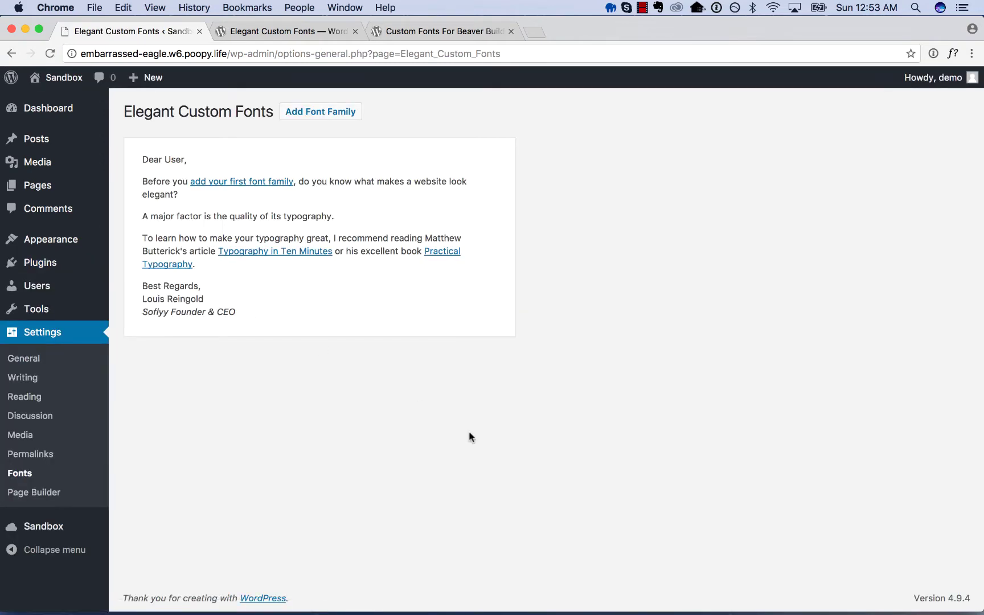
left_click(321, 112)
left_click(343, 148)
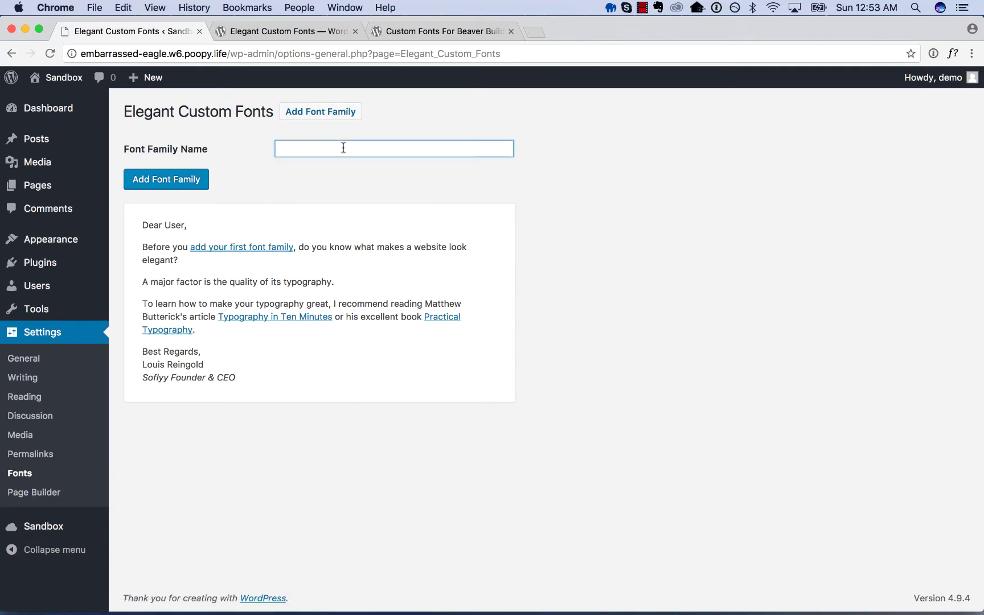
key("super+Tab")
left_click_drag(28, 39, 302, 29)
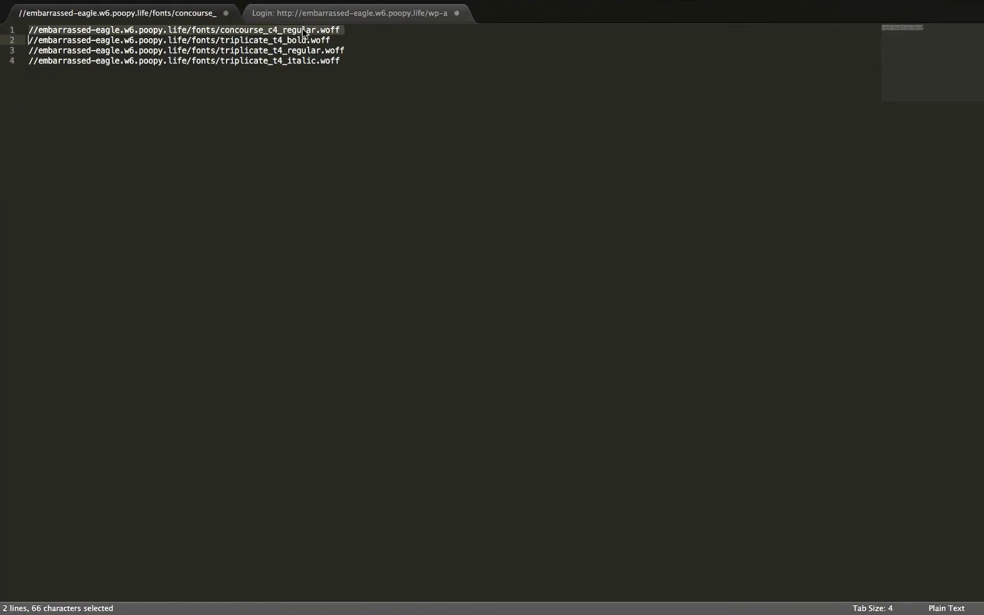
left_click(303, 34)
key("super+Tab")
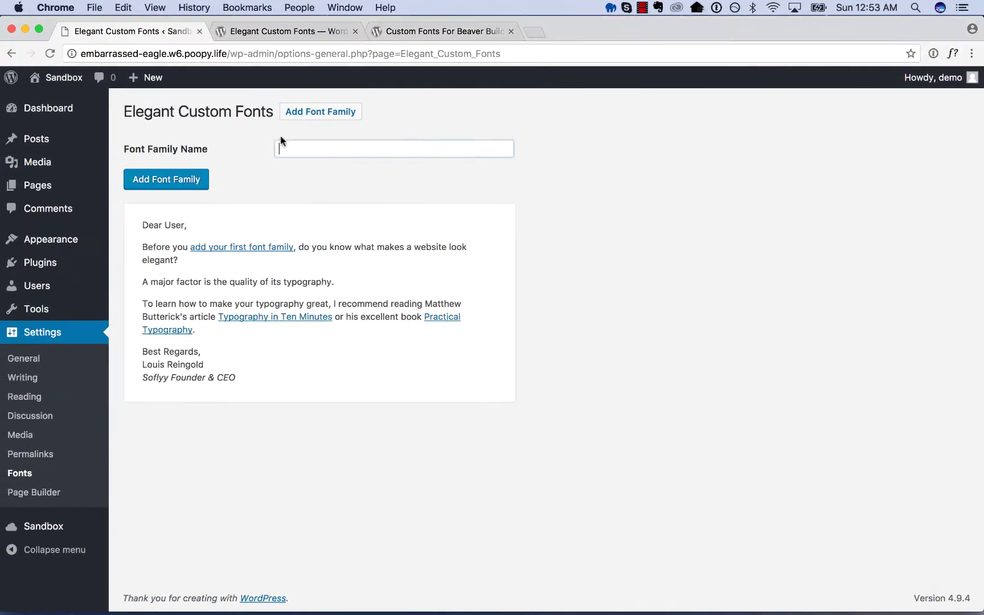
type("Concourse")
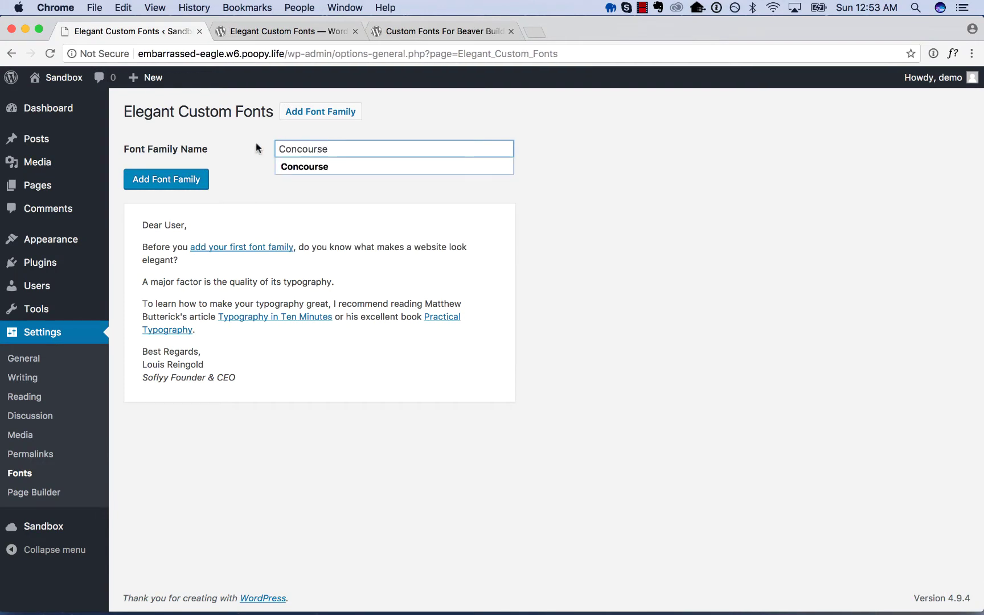
left_click(182, 179)
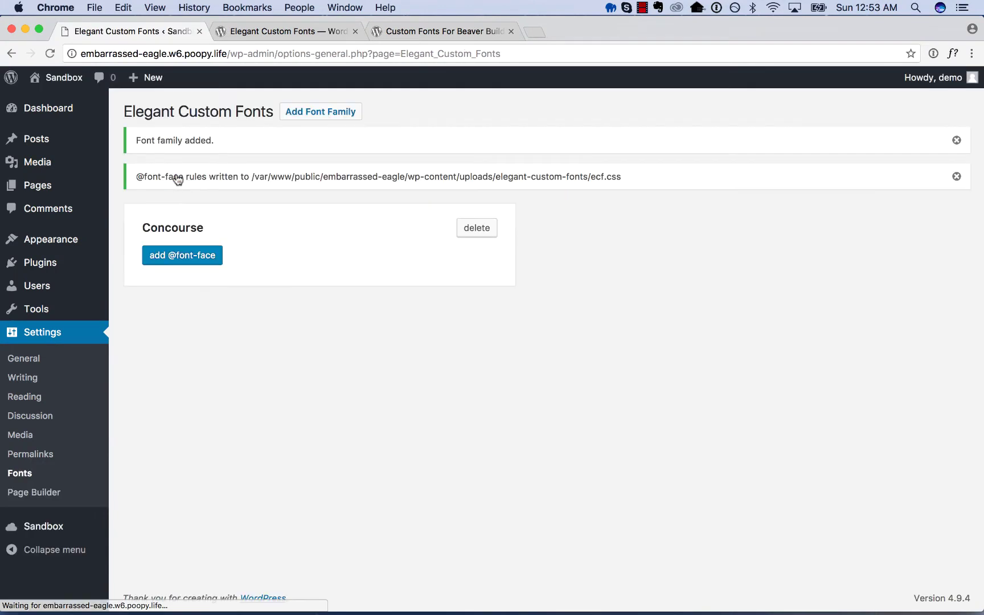
left_click(189, 260)
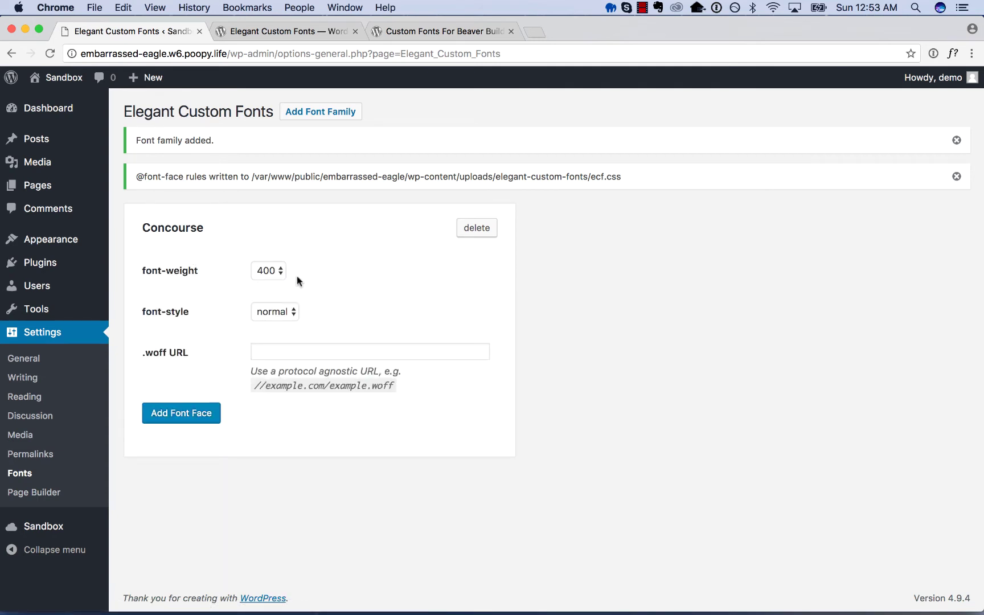
key("ctrl+Right")
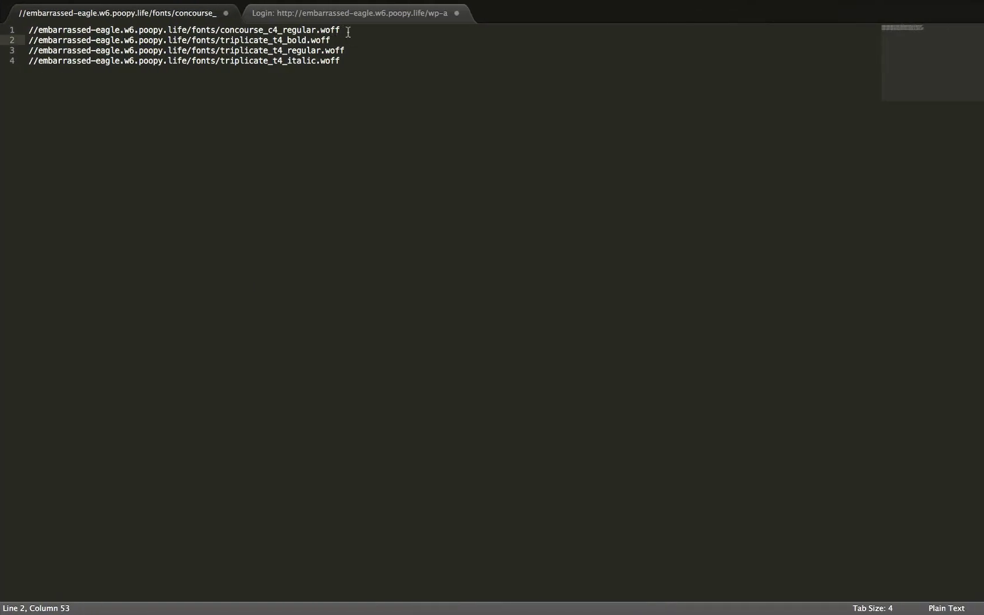
left_click(348, 30)
key("shift+Home")
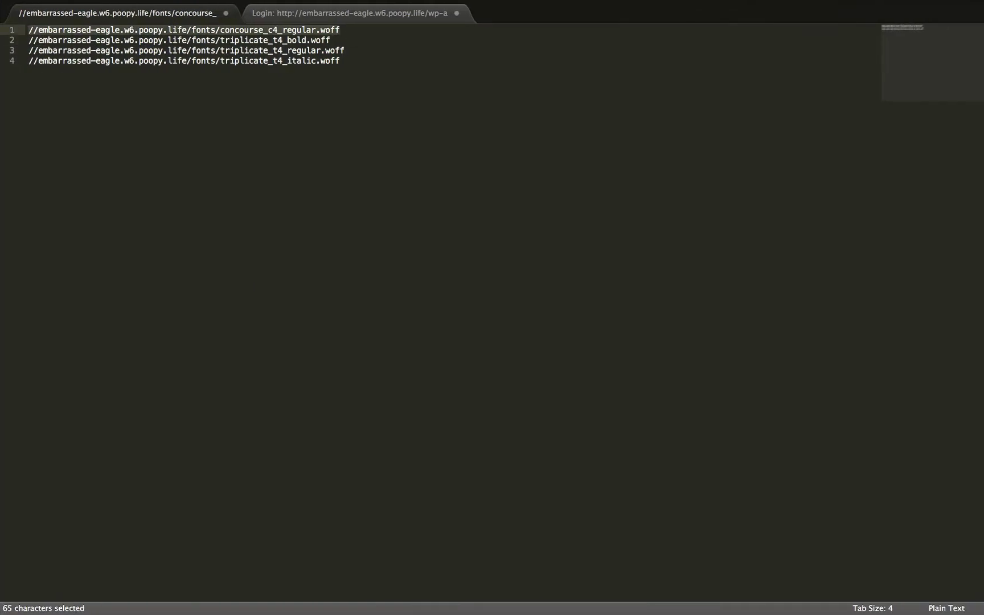
key("super+c")
left_click(413, 81)
key("super+Tab")
left_click(286, 351)
key("super+v")
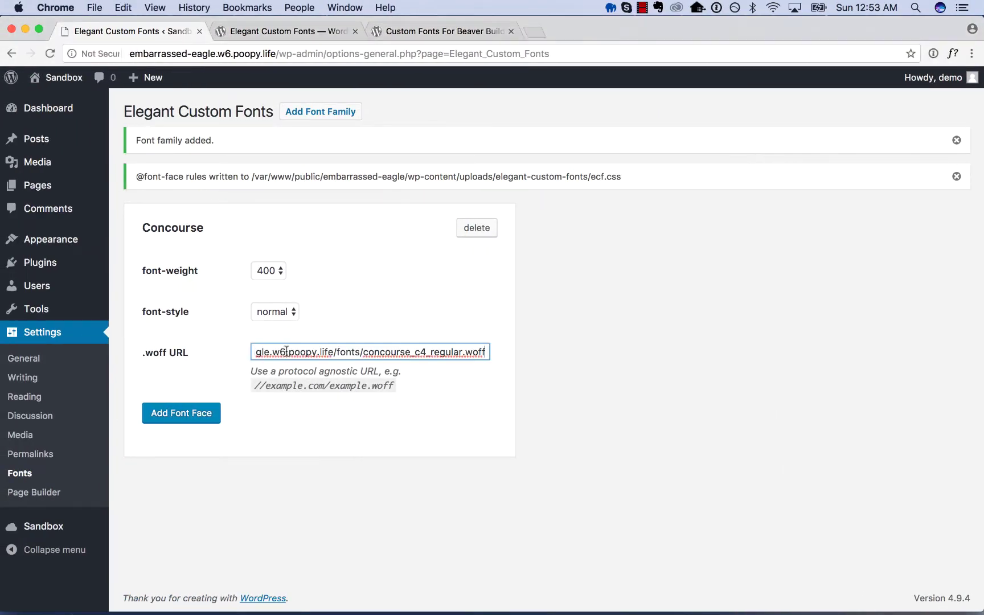
Remove the extra 'http:' prefix from the pasted Concourse .woff URL.
left_click_drag(306, 352, 211, 354)
mouse_move(323, 351)
left_mouse_down()
mouse_move(492, 352)
mouse_move(211, 346)
left_mouse_up()
left_click(270, 351)
type("http://embarrassed-ea")
double_click(265, 351)
key("super+x")
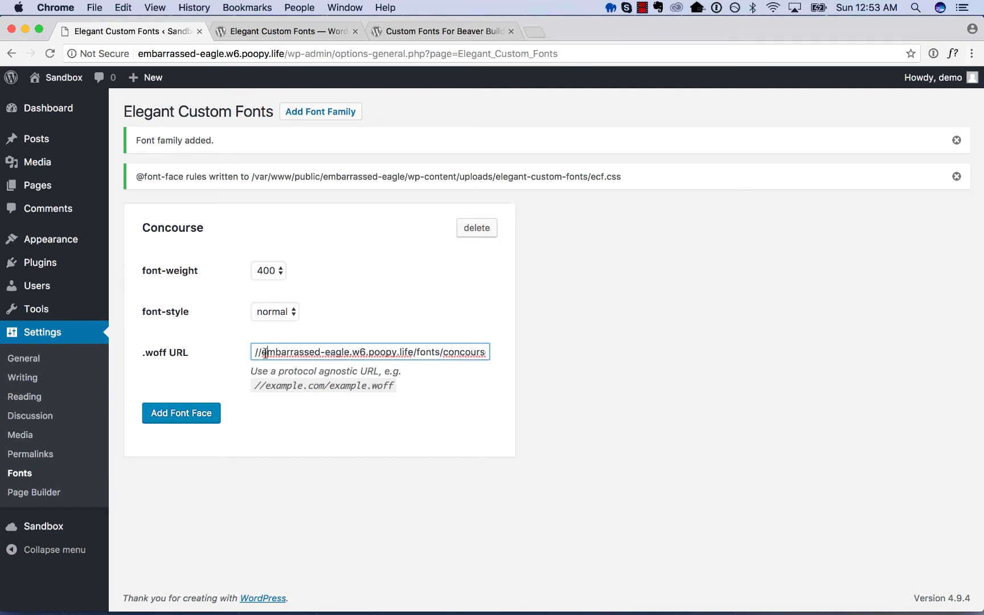
left_click_drag(275, 352, 516, 351)
left_click(503, 382)
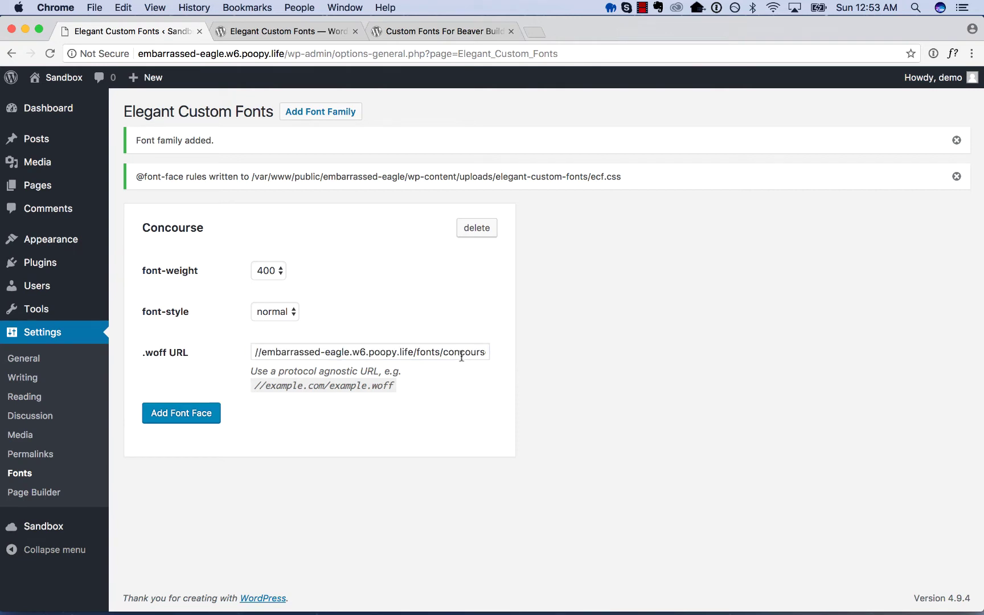
Keep weight 400 and normal style, and add the Concourse font face.
left_click(269, 270)
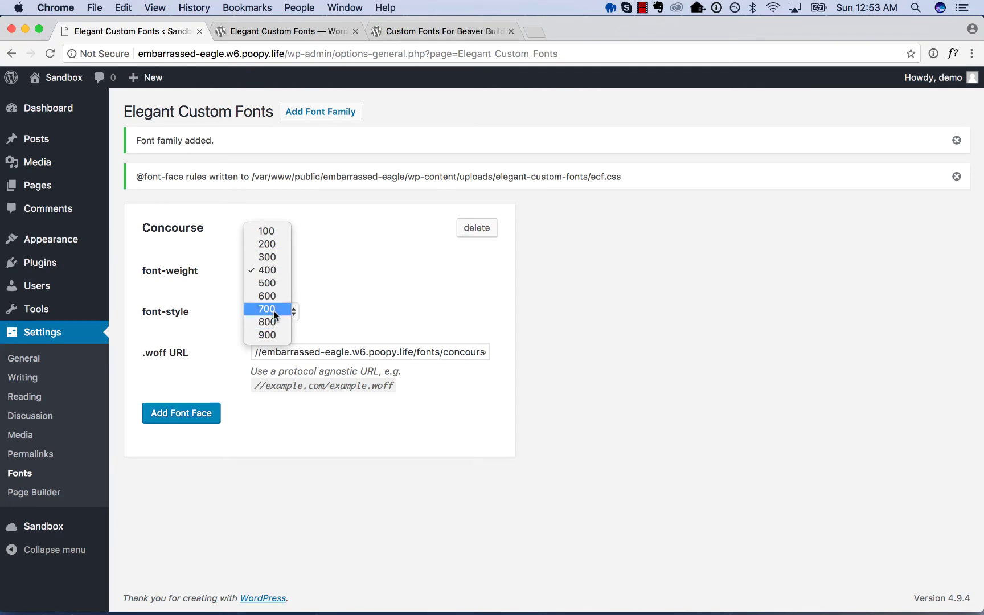
left_click(310, 251)
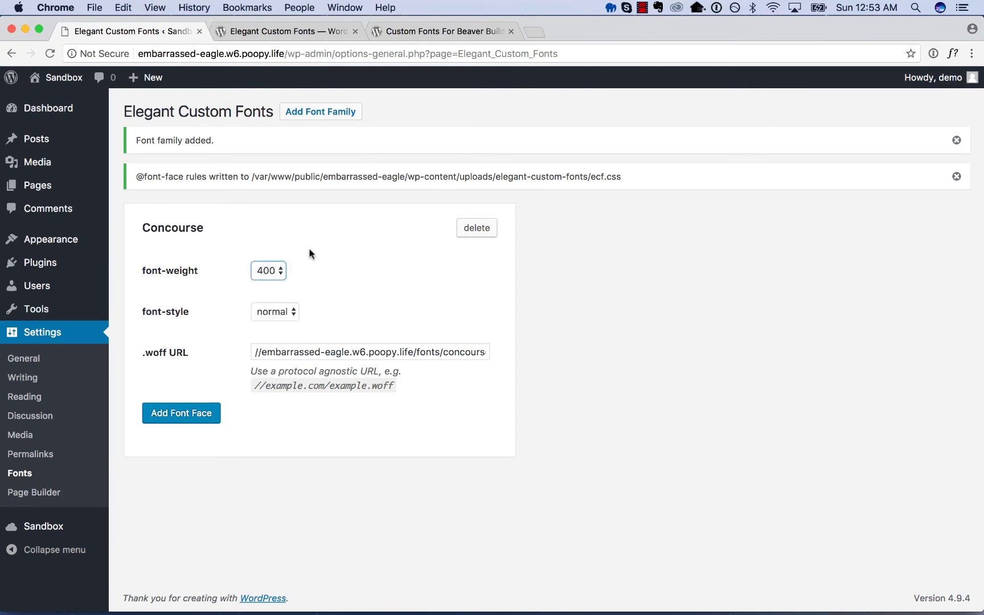
left_click(282, 311)
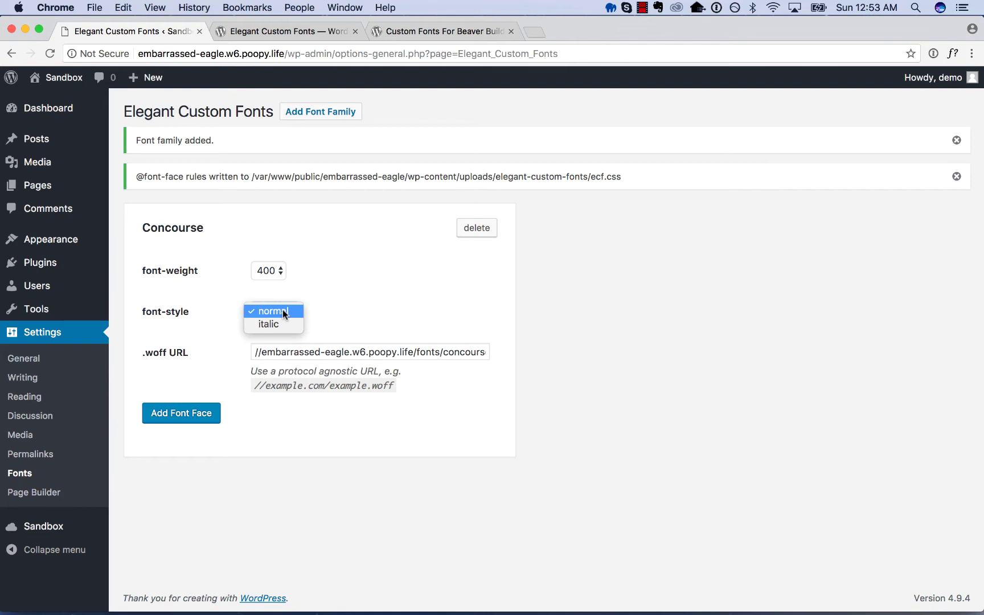
left_click(197, 416)
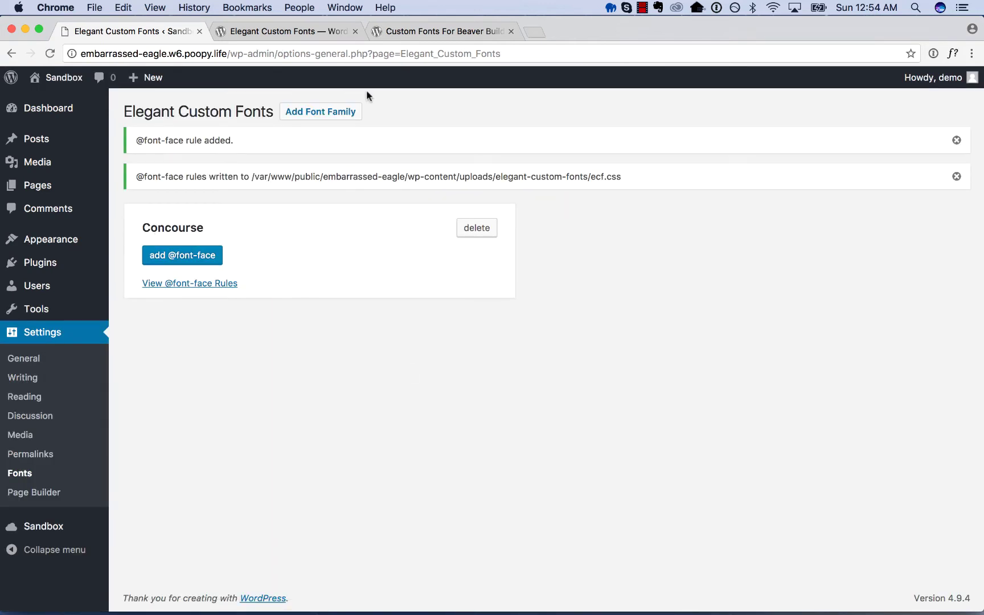
Create a new font family named Triplicate.
left_click(341, 113)
left_click(330, 219)
key("super+Tab")
key("super+Tab")
type("Triplicate")
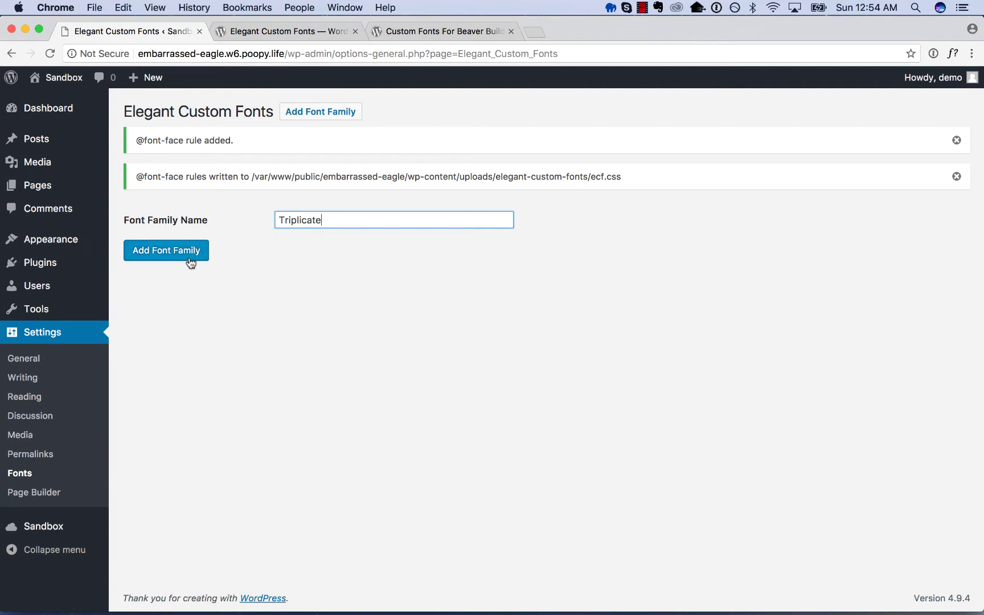
left_click(166, 250)
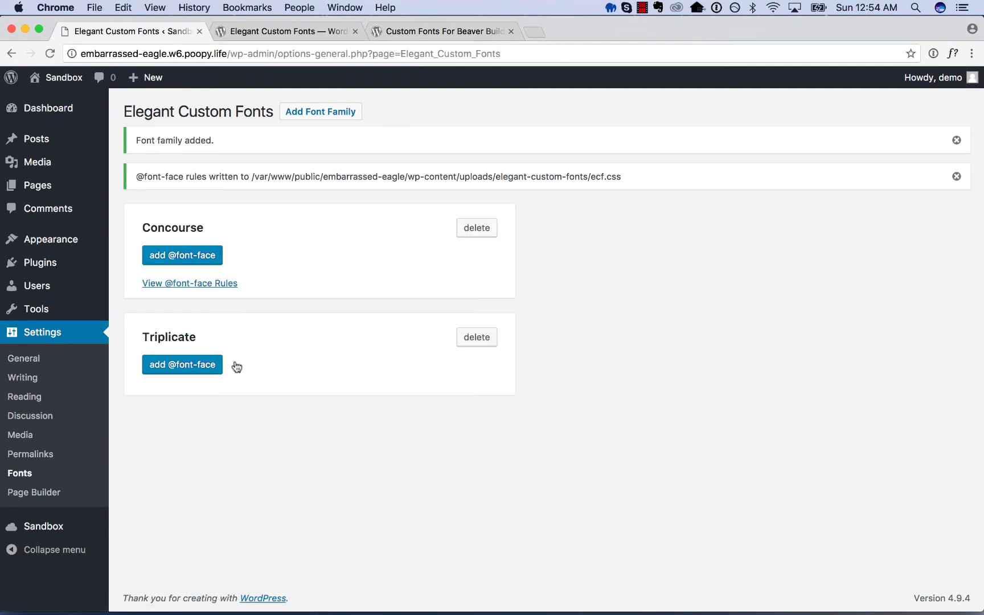
Add a bold 700 Triplicate font face from triplicate_t4_bold.woff.
left_click(182, 365)
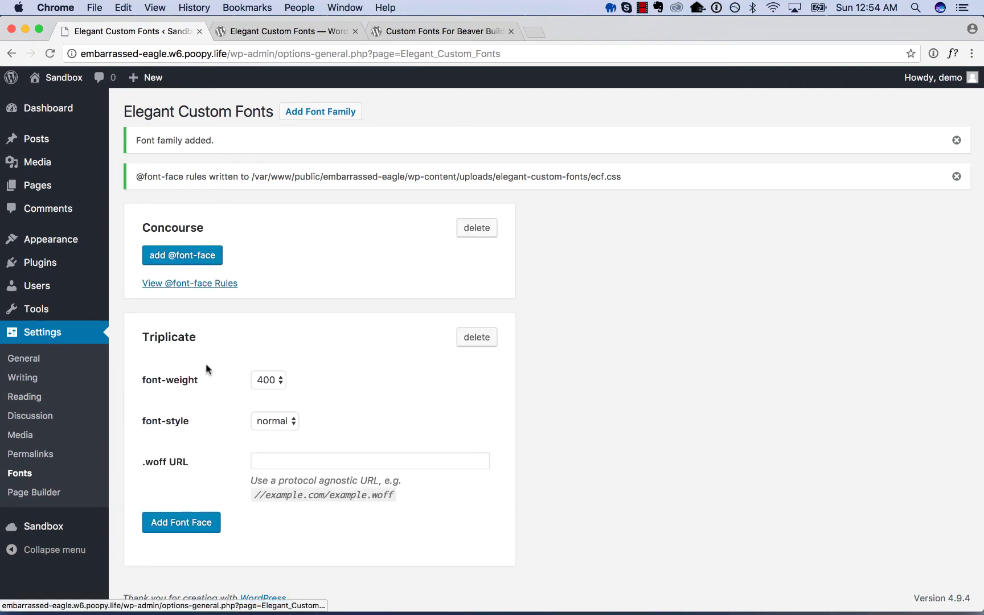
key("super+Tab")
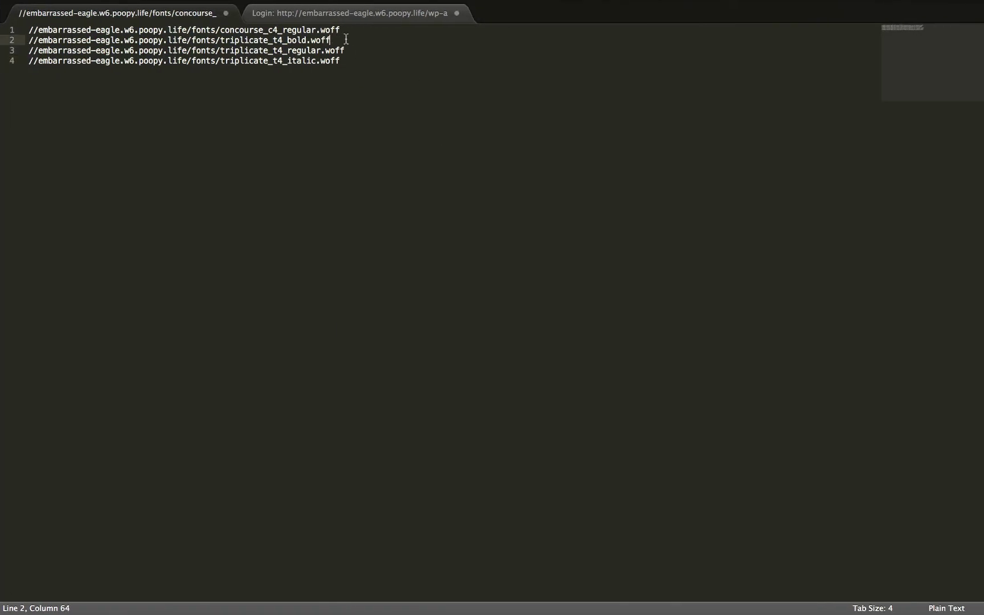
left_click_drag(332, 40, 14, 39)
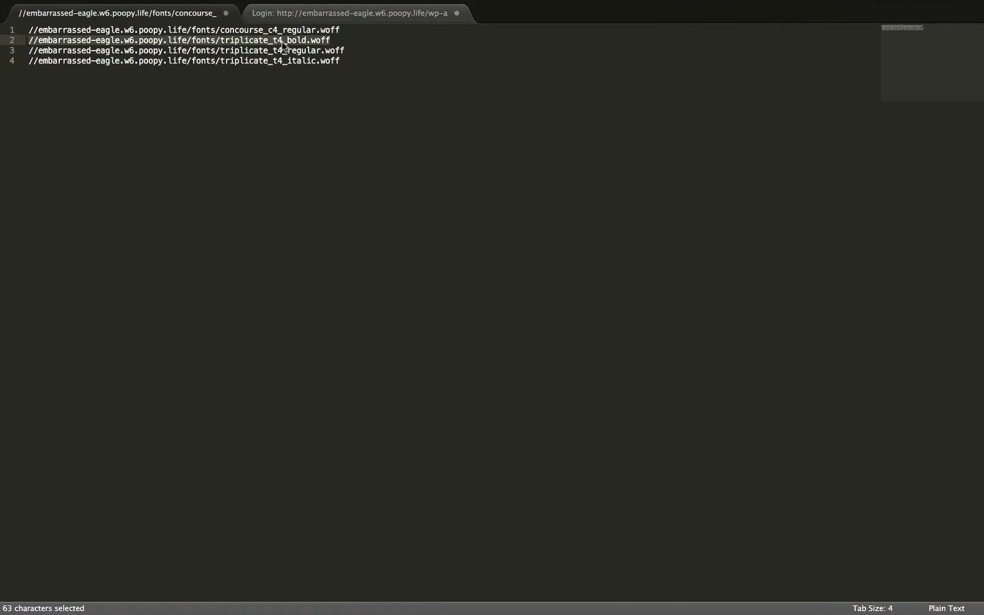
key("super+c")
key("super+Tab")
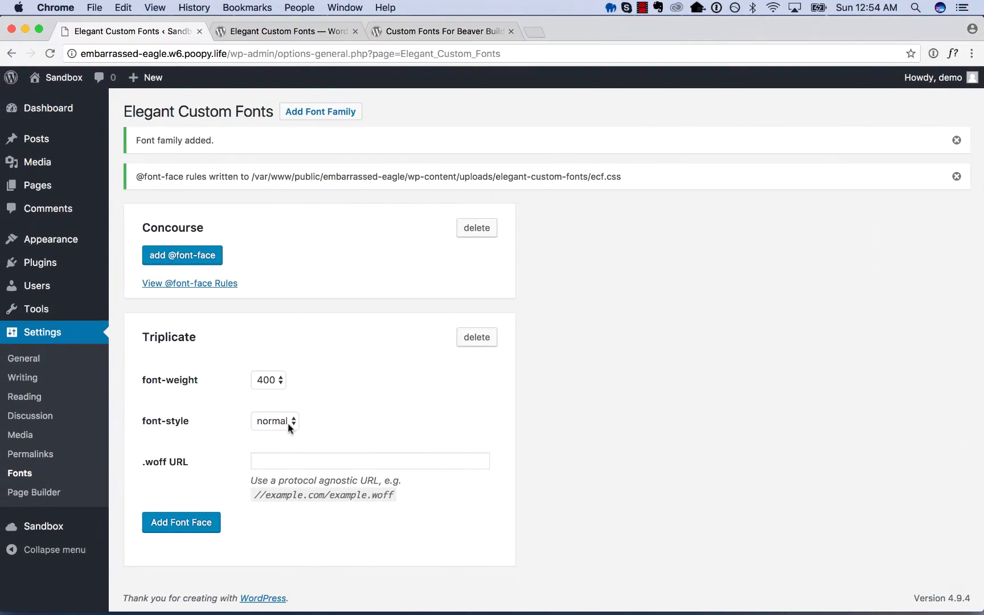
left_click(307, 460)
key("super+v")
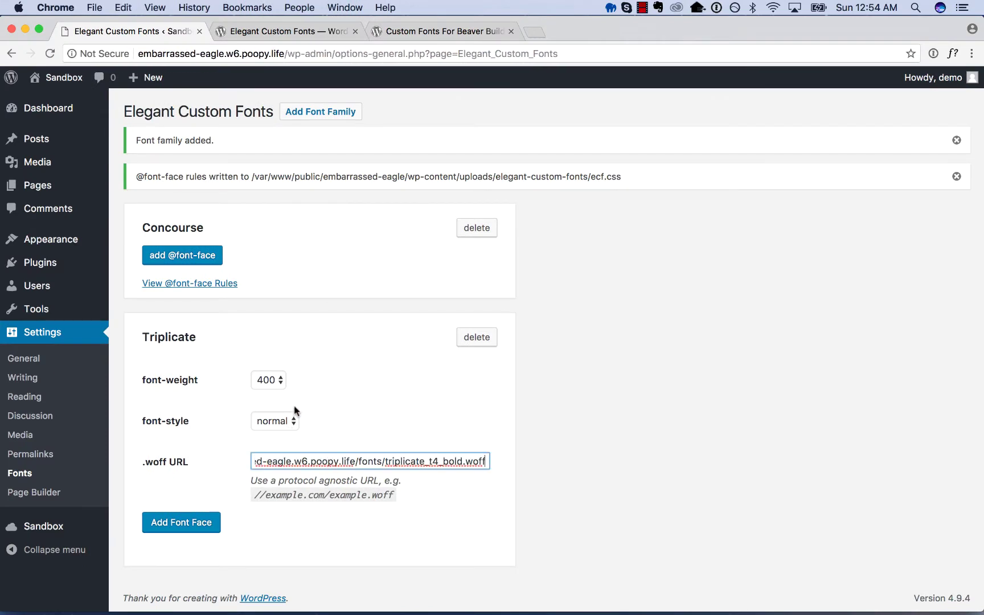
left_click(268, 379)
left_click(267, 418)
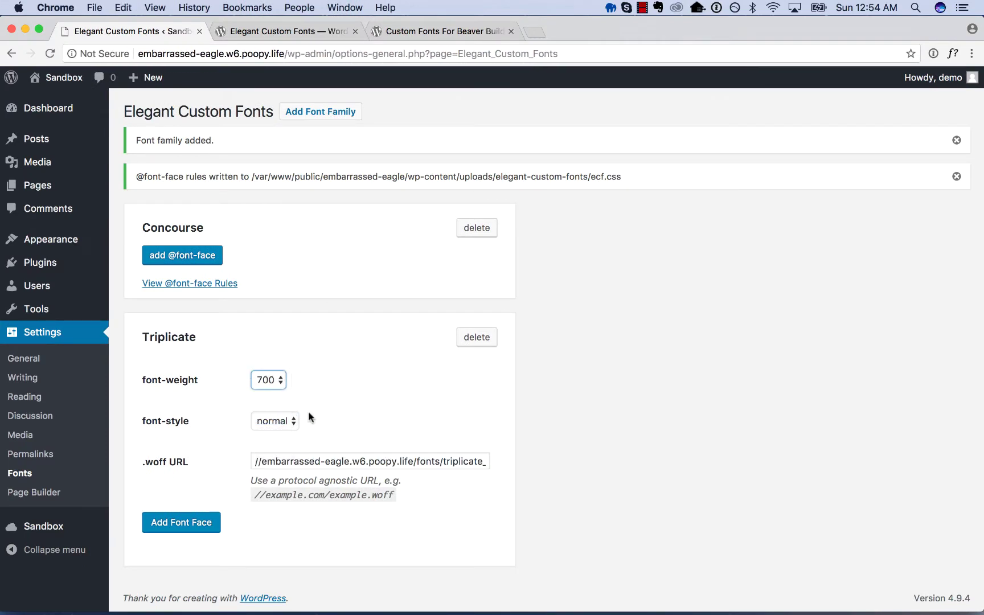
left_click(185, 523)
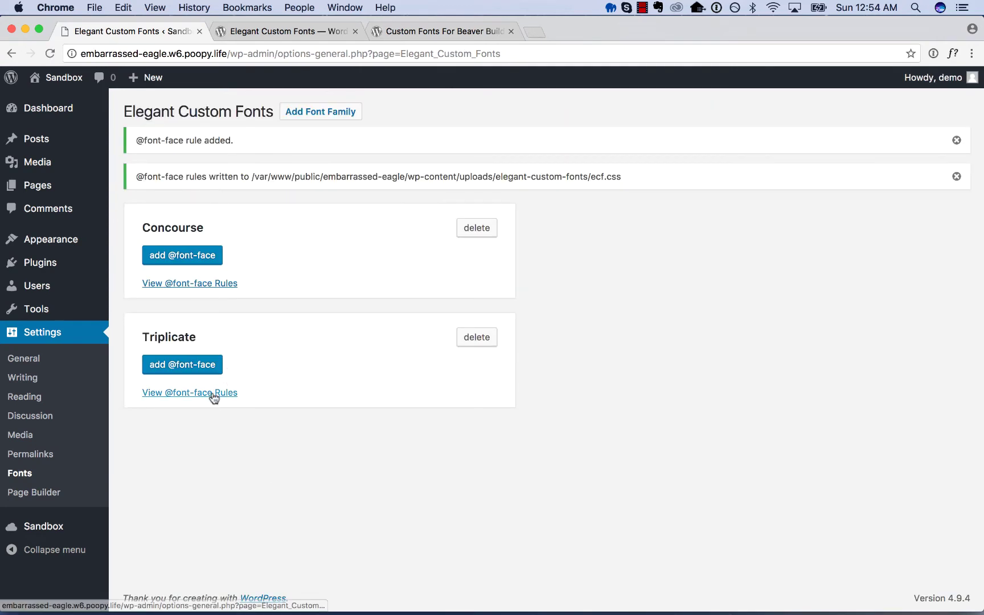
Add a regular 400 Triplicate font face from triplicate_t4_regular.woff.
left_click(211, 394)
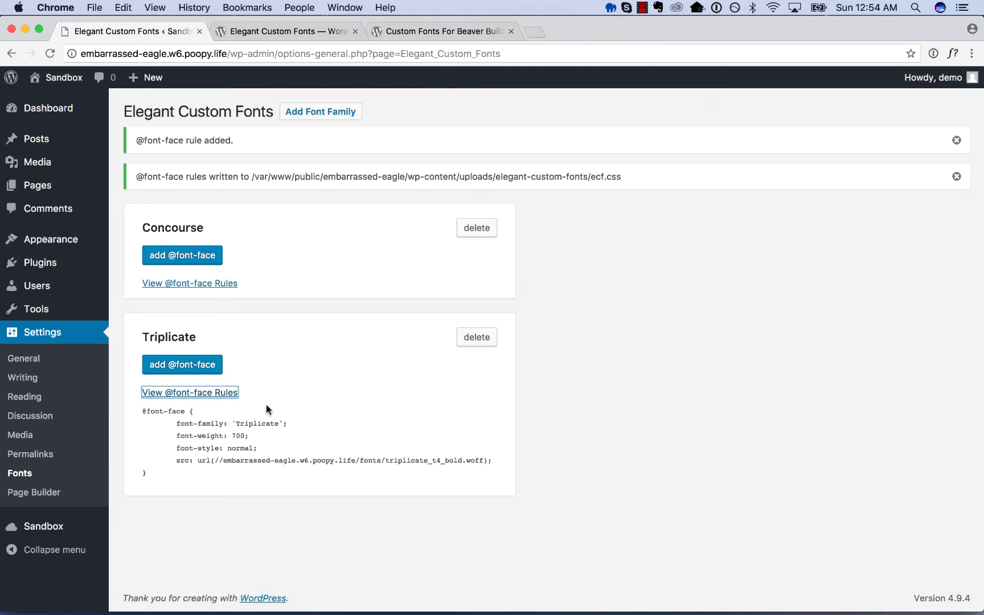
left_click(182, 364)
key("super+Tab")
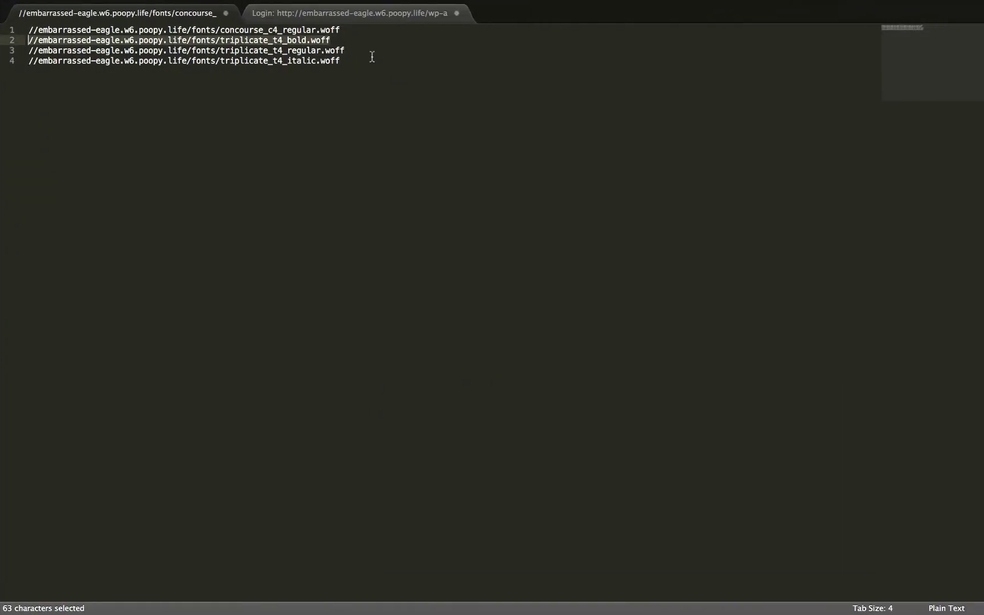
left_click(359, 52)
left_click_drag(360, 53, 26, 53)
key("super+c")
key("super+Tab")
left_click(300, 461)
key("super+v")
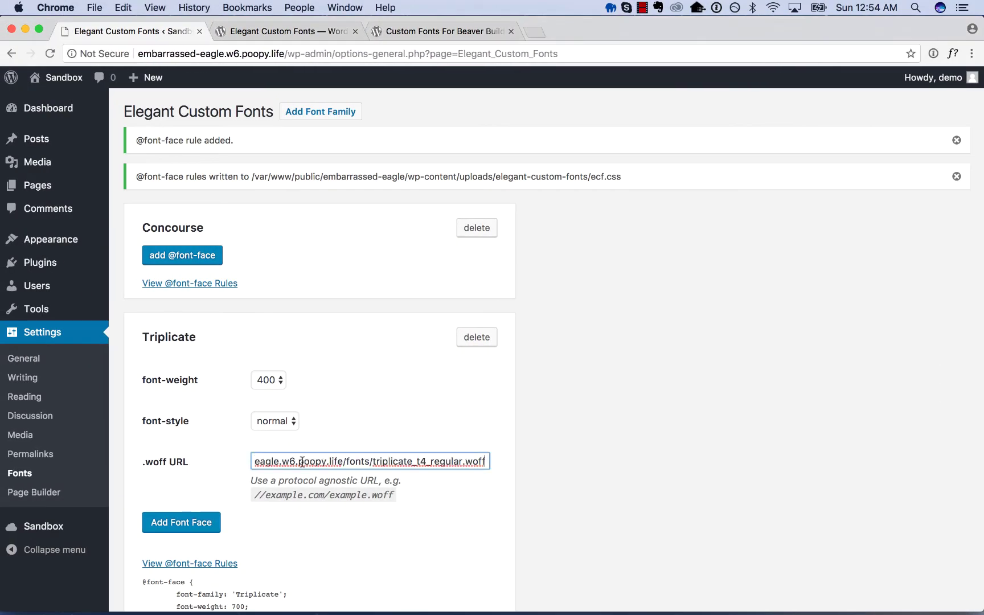
left_click_drag(299, 461, 204, 464)
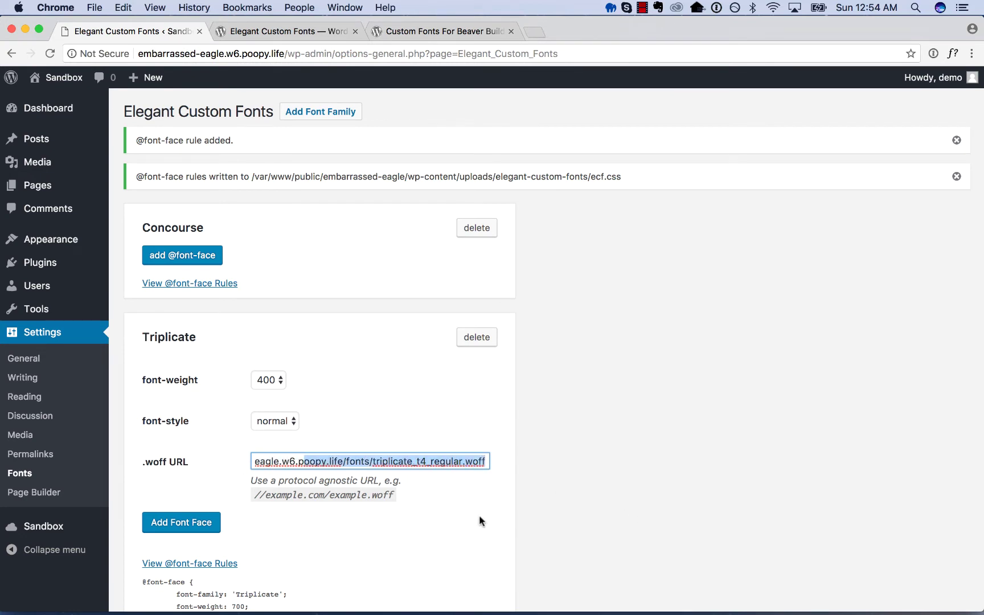
left_click(182, 522)
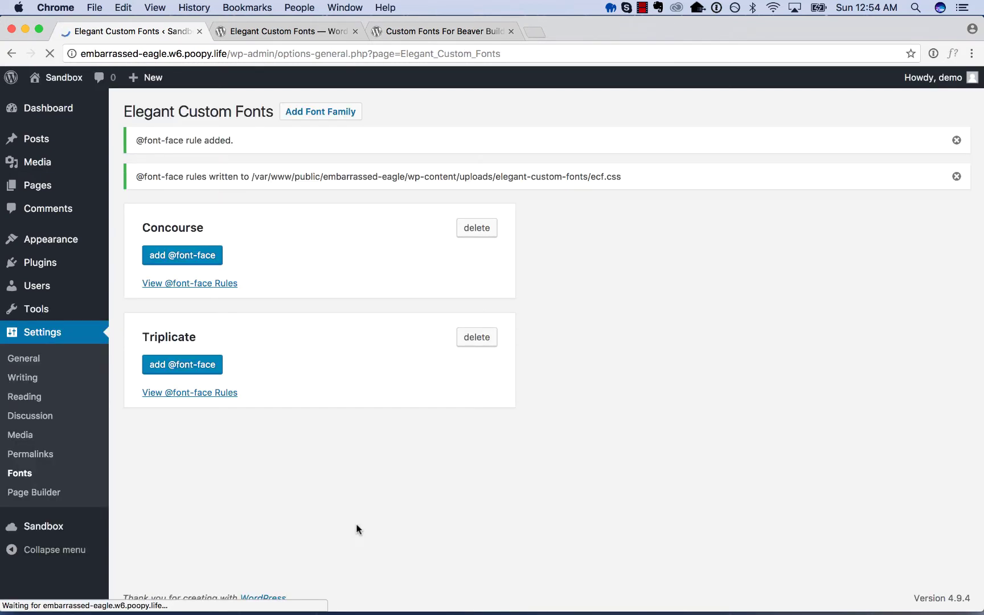
Add an italic Triplicate font face from triplicate_t4_italic.woff.
left_click(210, 393)
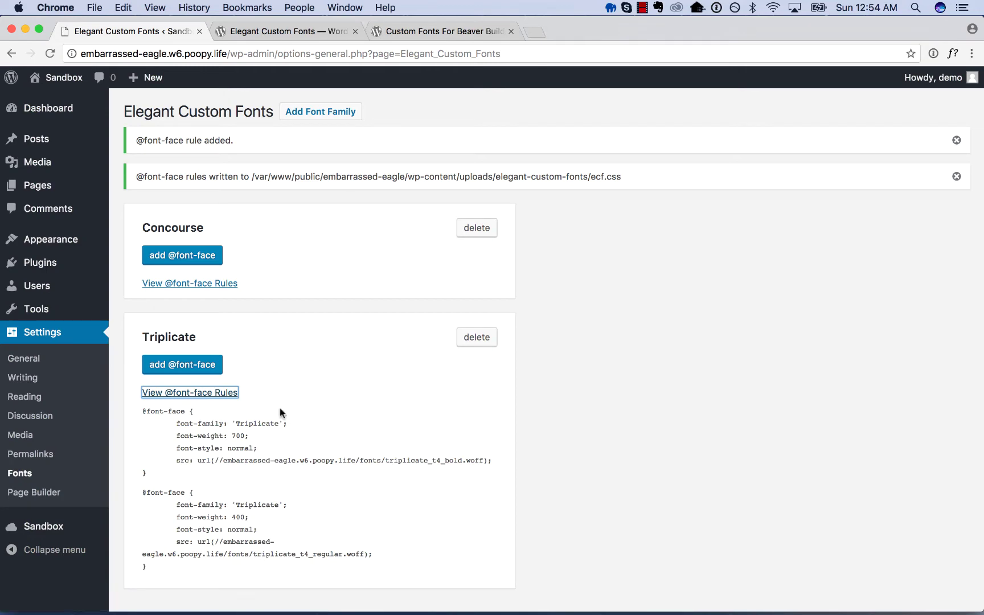
key("super+Tab")
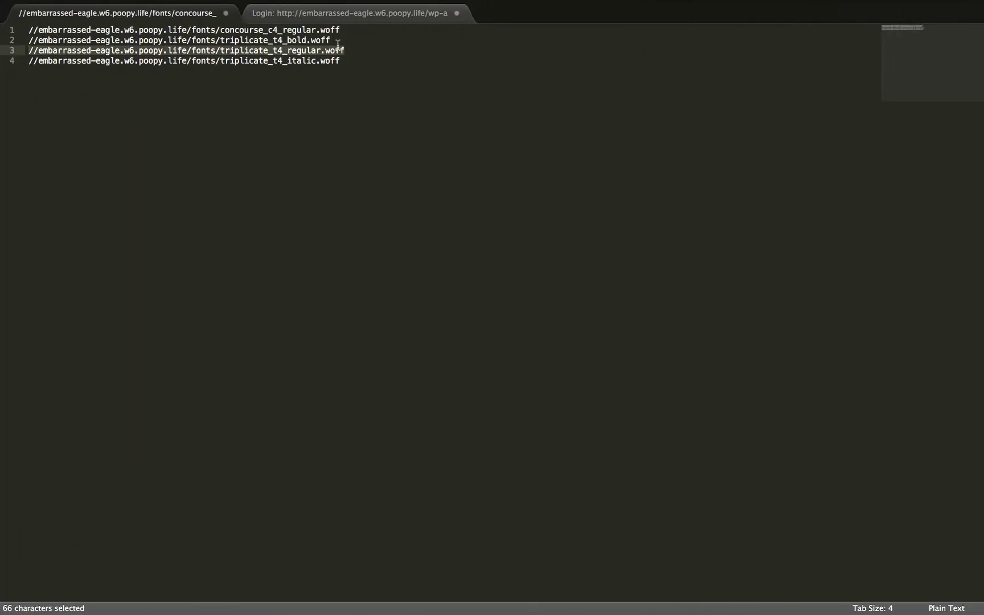
left_click(338, 41)
triple_click(343, 60)
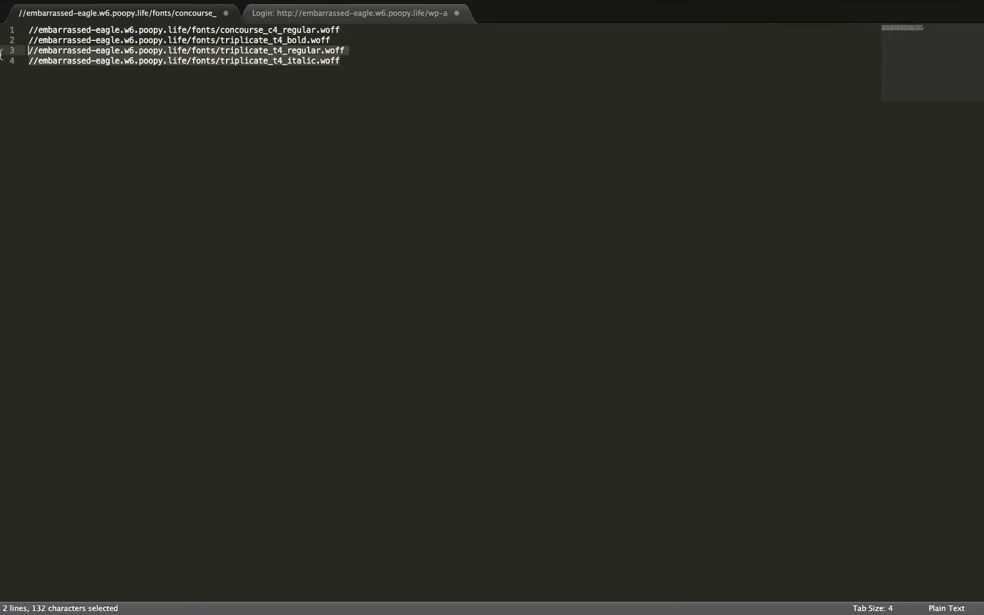
key("super+c")
key("ctrl+Left")
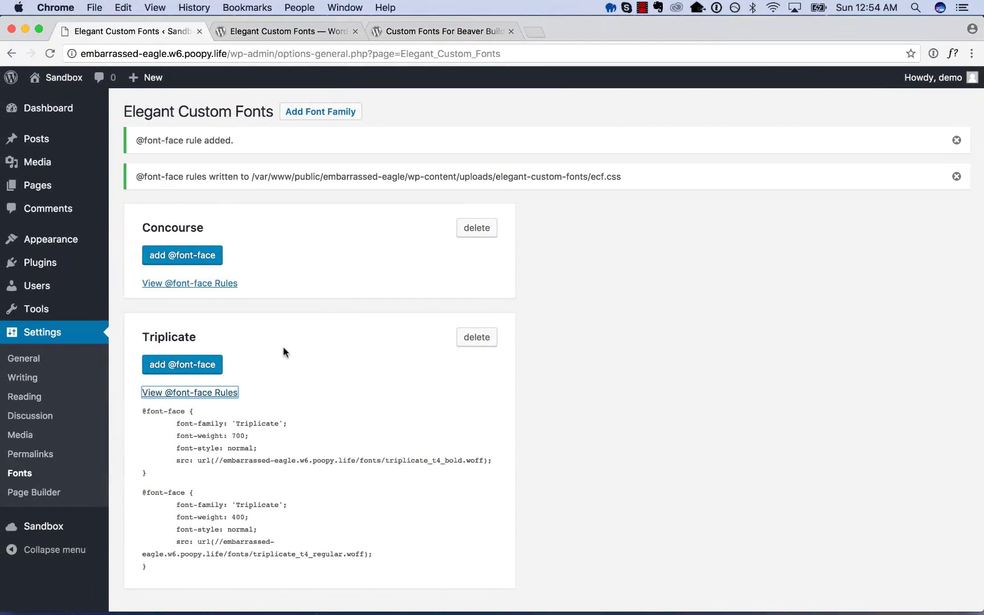
left_click(182, 365)
left_click(274, 421)
left_click(270, 434)
left_click(294, 462)
key("super+v")
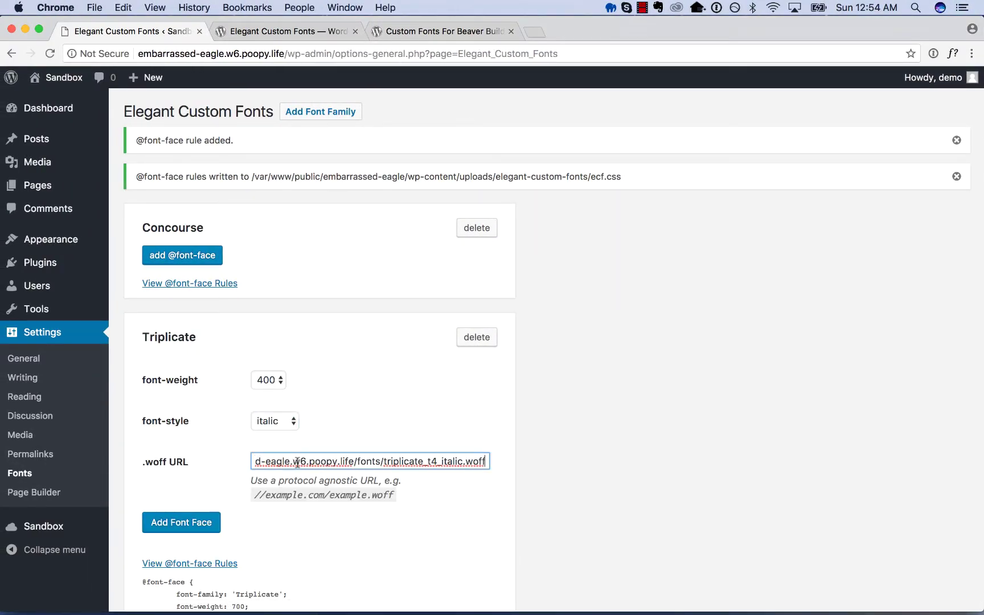
left_click(208, 479)
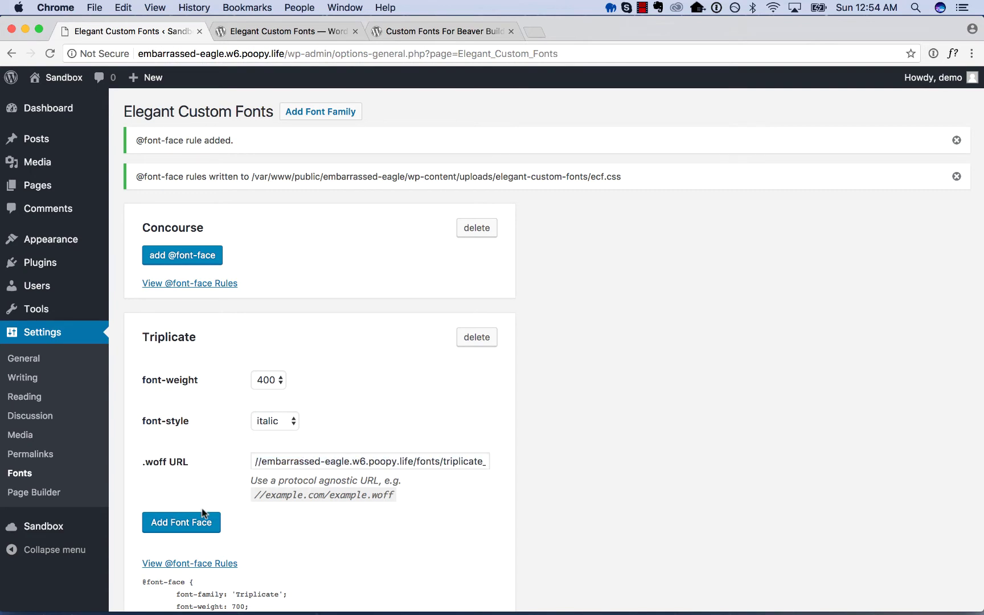
left_click(182, 522)
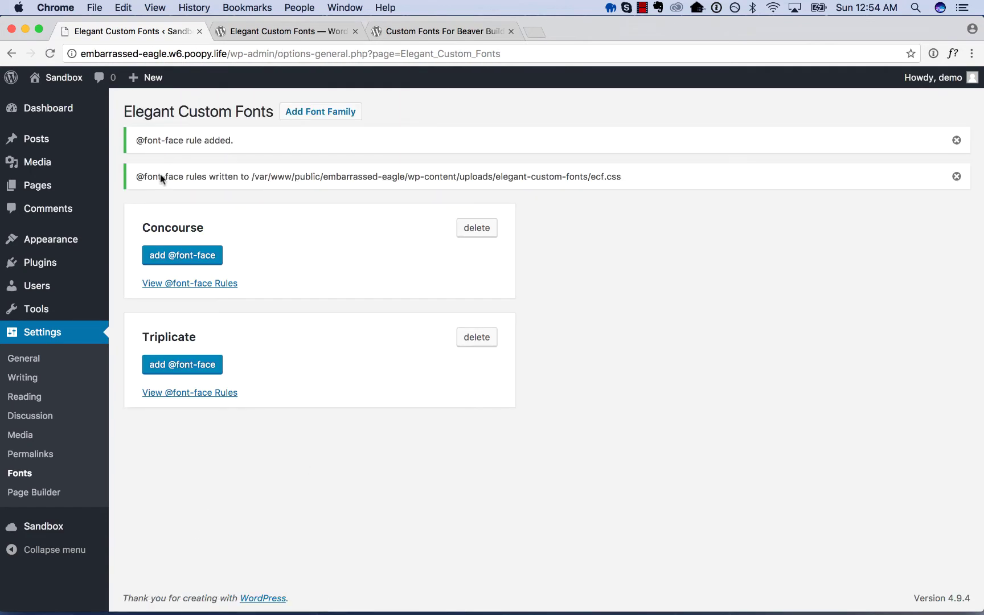
left_click_drag(151, 224, 280, 350)
Open the Pages list in a new tab and view the Sample Page.
left_click(233, 222)
right_click(39, 186)
left_click(131, 191)
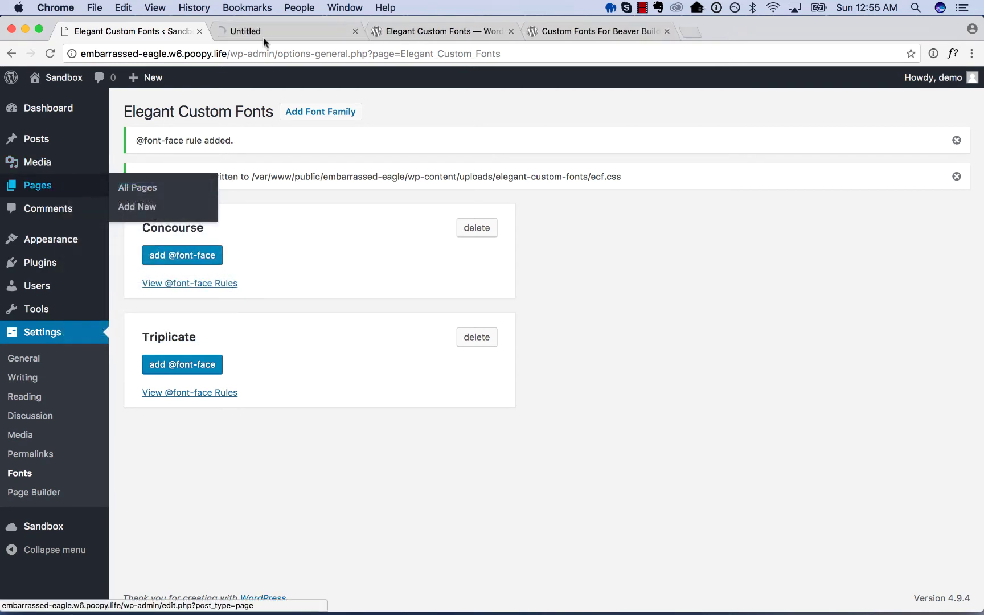
left_click(262, 33)
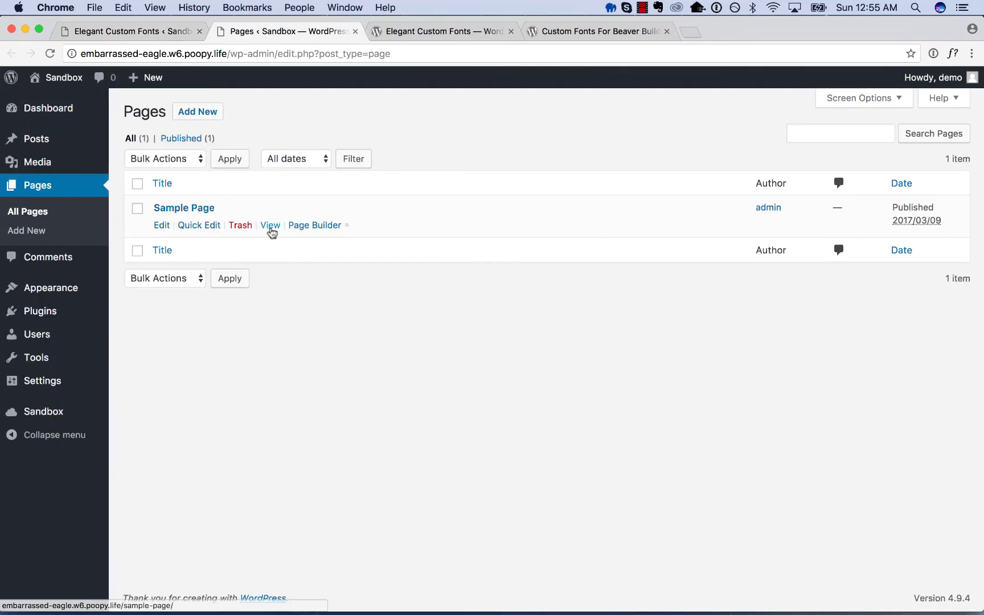
left_click(269, 224)
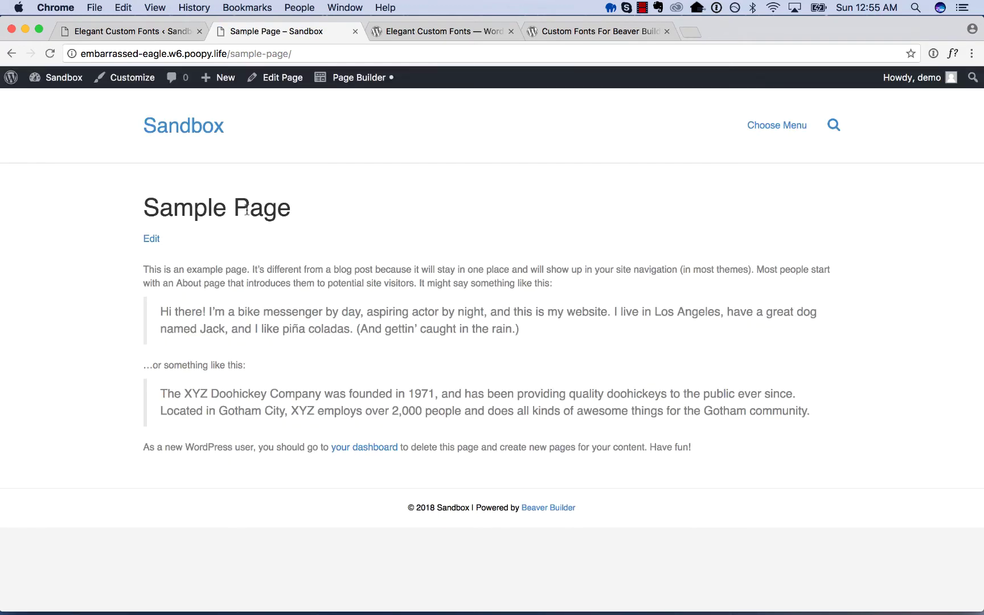
Give the Sample Page heading an inline font-family: Concourse via DevTools, then close DevTools.
double_click(262, 208)
right_click(262, 207)
left_click(305, 305)
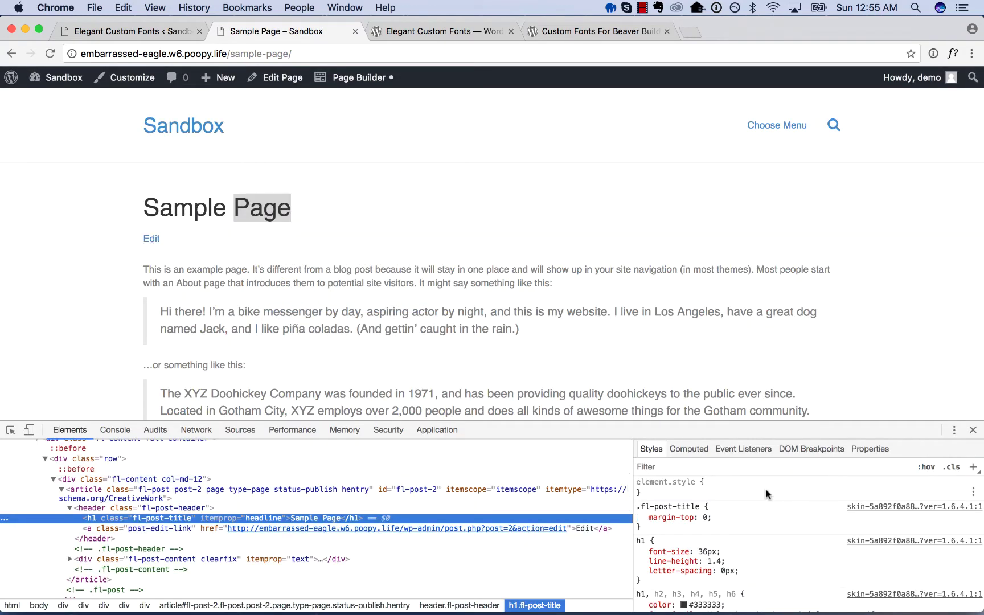
type("font-family")
key("Tab")
type("Concourse")
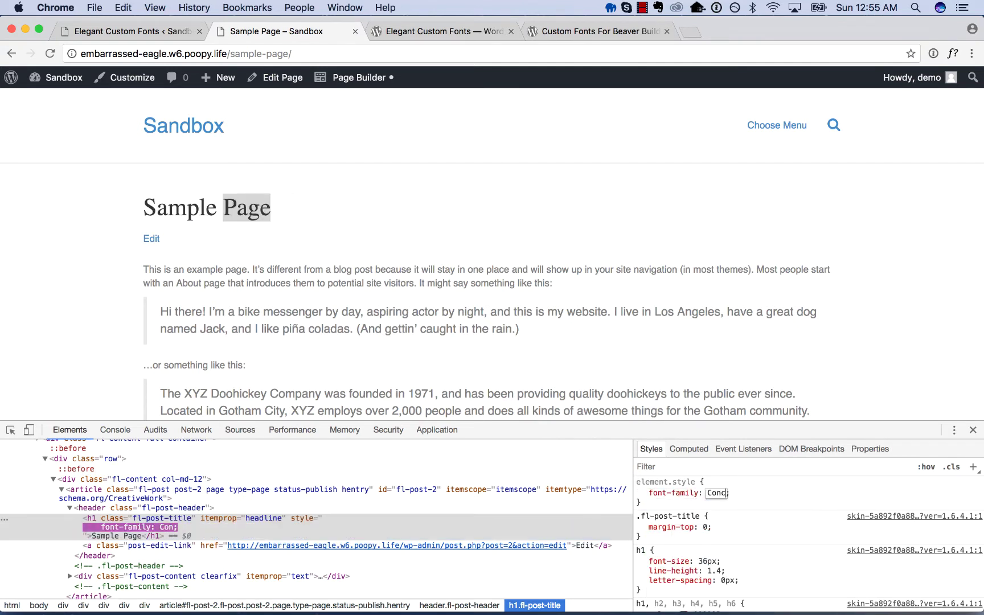
key("Return")
left_click(176, 214)
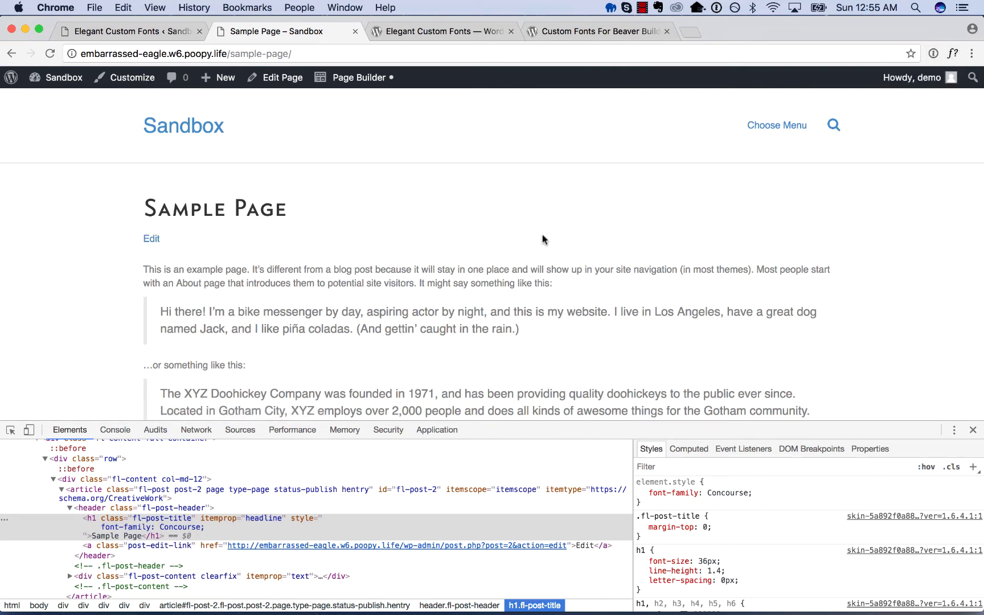
left_click(974, 431)
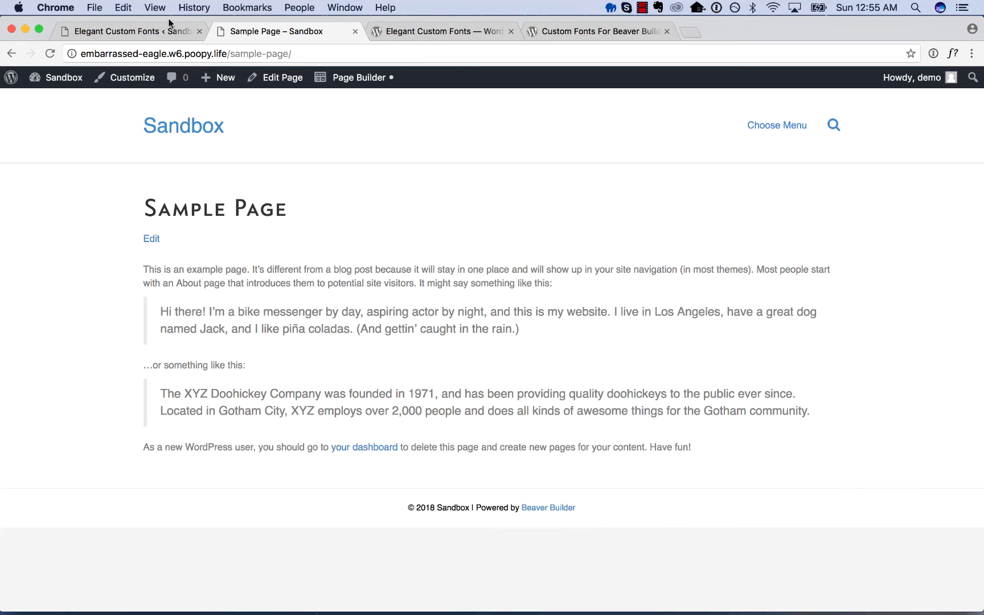
Search Add Plugins for 'custom fonts for beaver builder'.
left_click(584, 32)
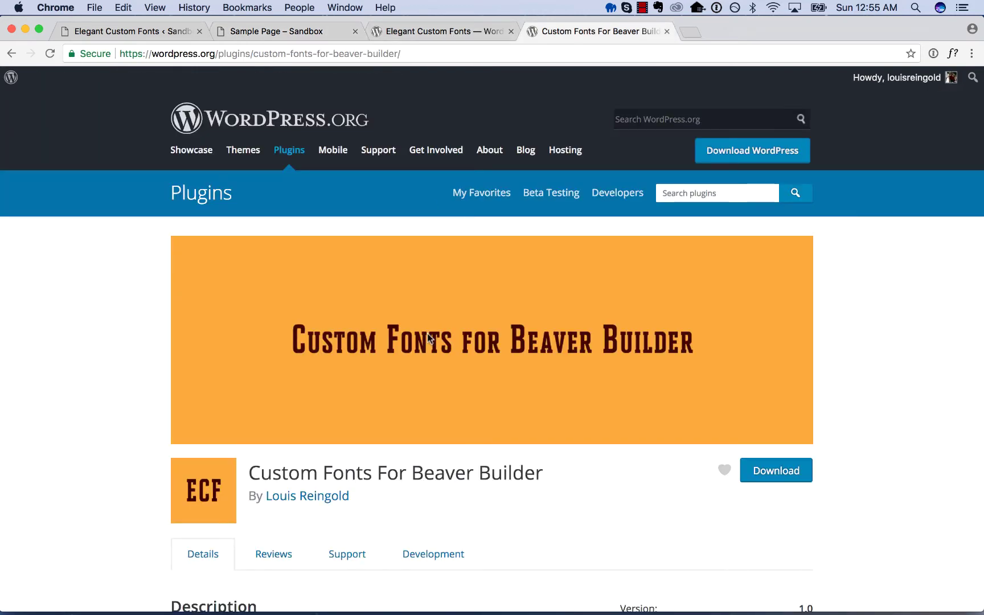
left_click(131, 31)
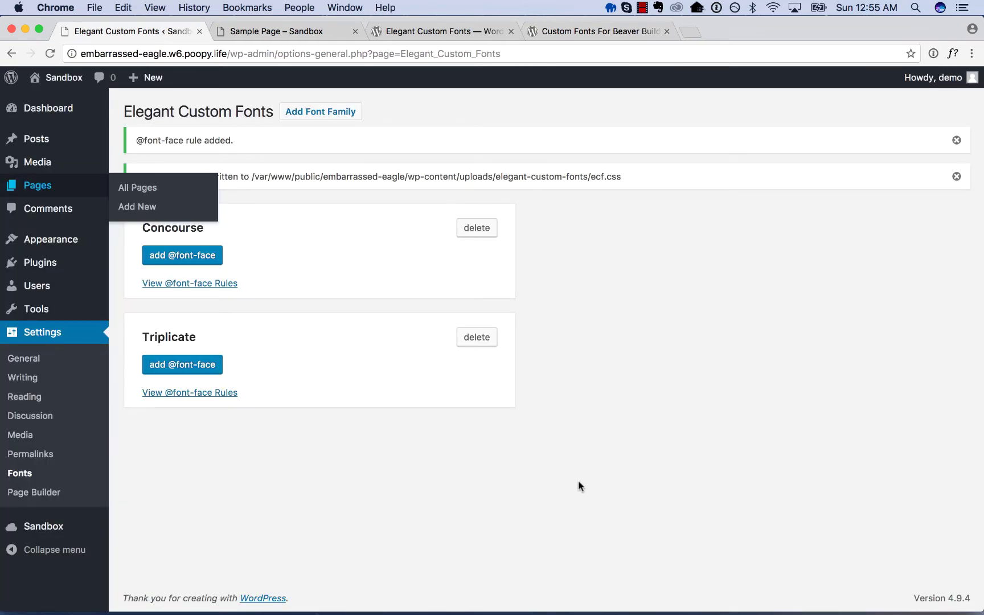
left_click(39, 262)
left_click(205, 112)
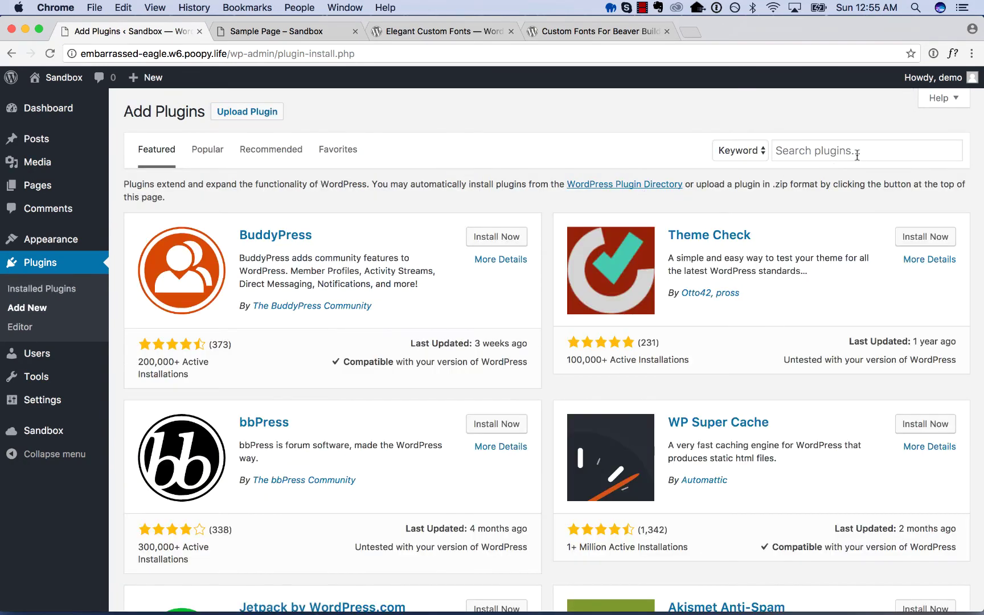
left_click(857, 151)
type("custom fonts for beaver bu")
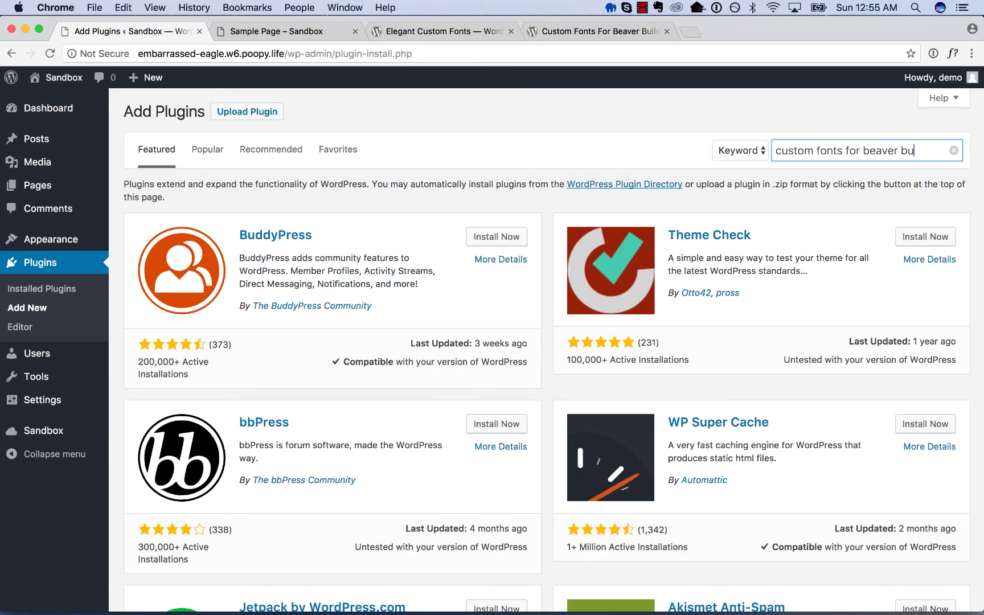
type("ilder")
key("Return")
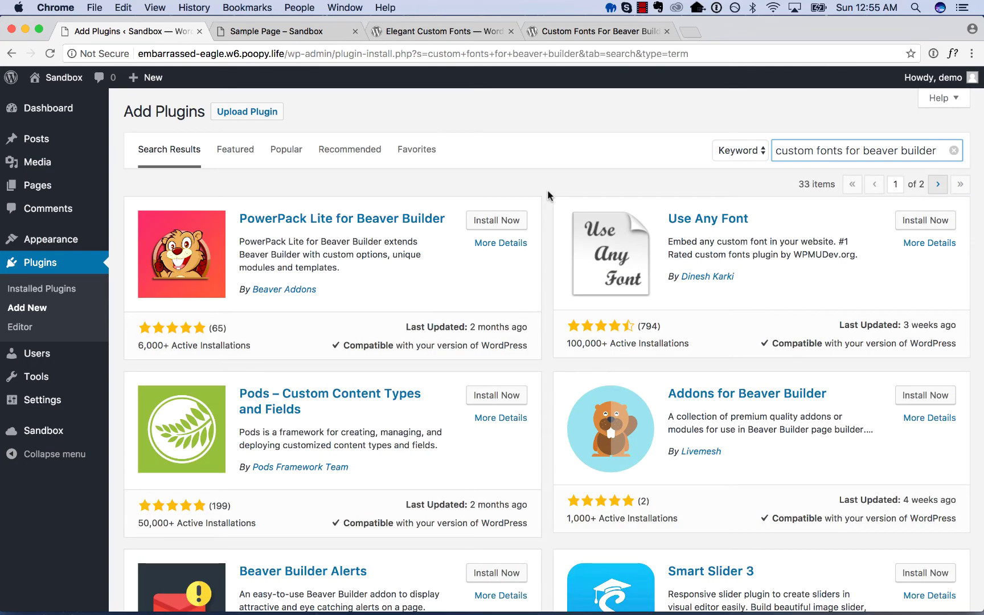
scroll(547, 194, "down", 3)
scroll(548, 194, "down", 5)
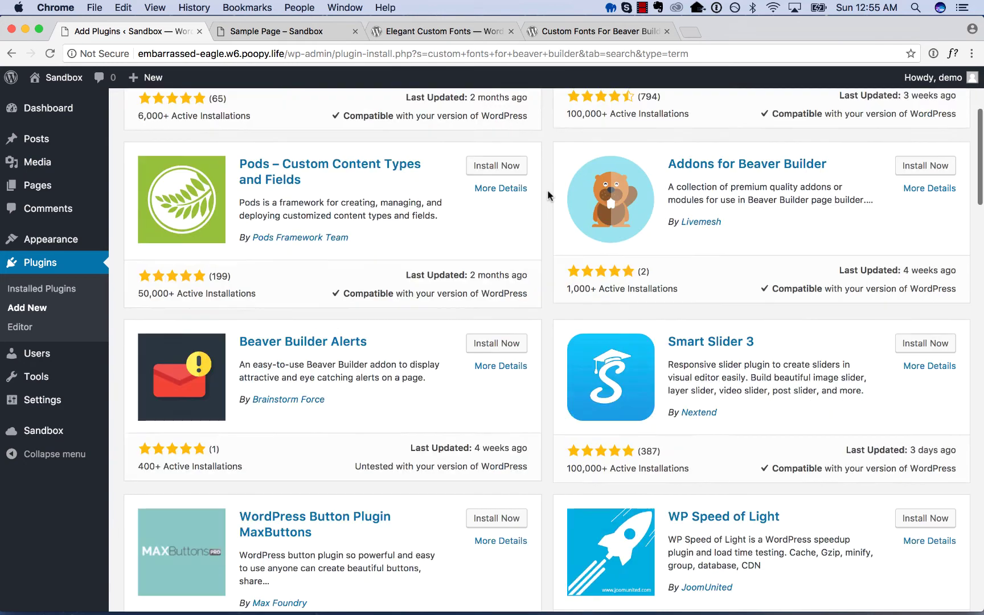
scroll(547, 194, "down", 4)
scroll(547, 194, "down", 3)
scroll(548, 190, "down", 4)
scroll(547, 190, "down", 3)
scroll(547, 190, "down", 4)
scroll(547, 190, "down", 3)
scroll(545, 197, "down", 5)
scroll(546, 197, "down", 3)
scroll(546, 197, "down", 3)
scroll(546, 196, "down", 5)
scroll(545, 197, "up", 8)
scroll(546, 197, "up", 8)
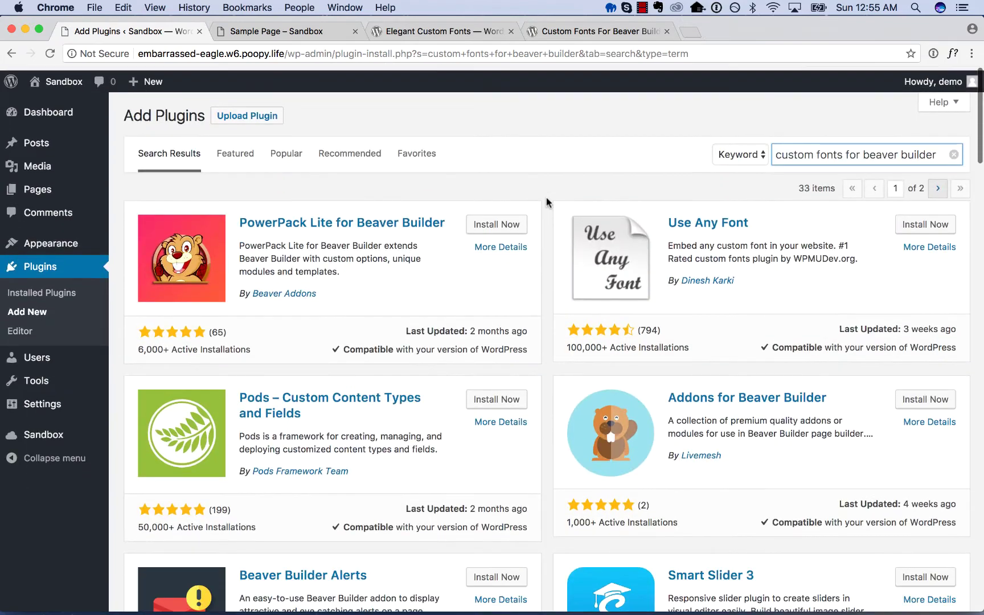
scroll(546, 197, "up", 2)
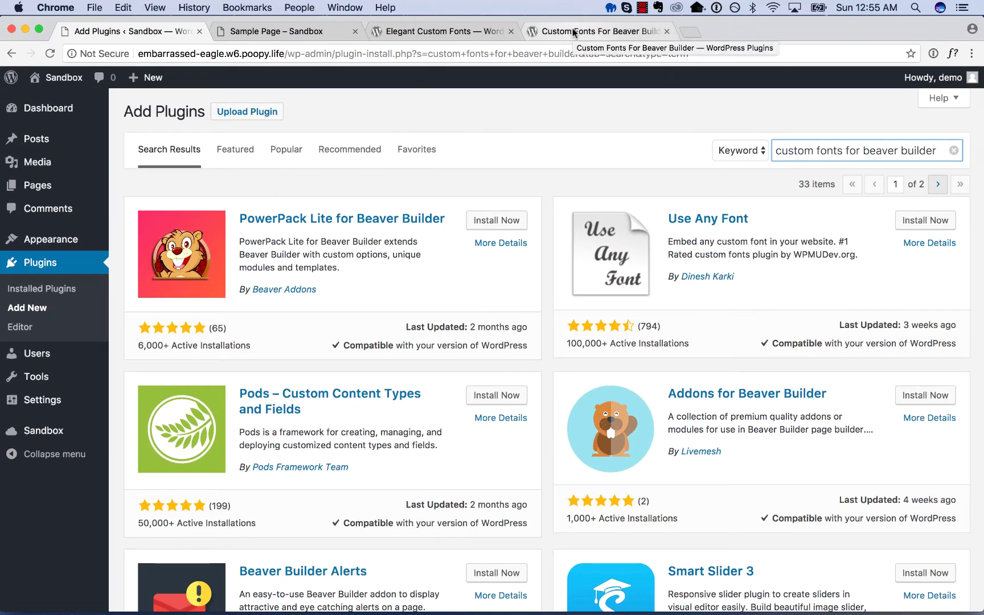
Download the Custom Fonts For Beaver Builder zip from wordpress.org.
left_click(573, 32)
left_click(775, 470)
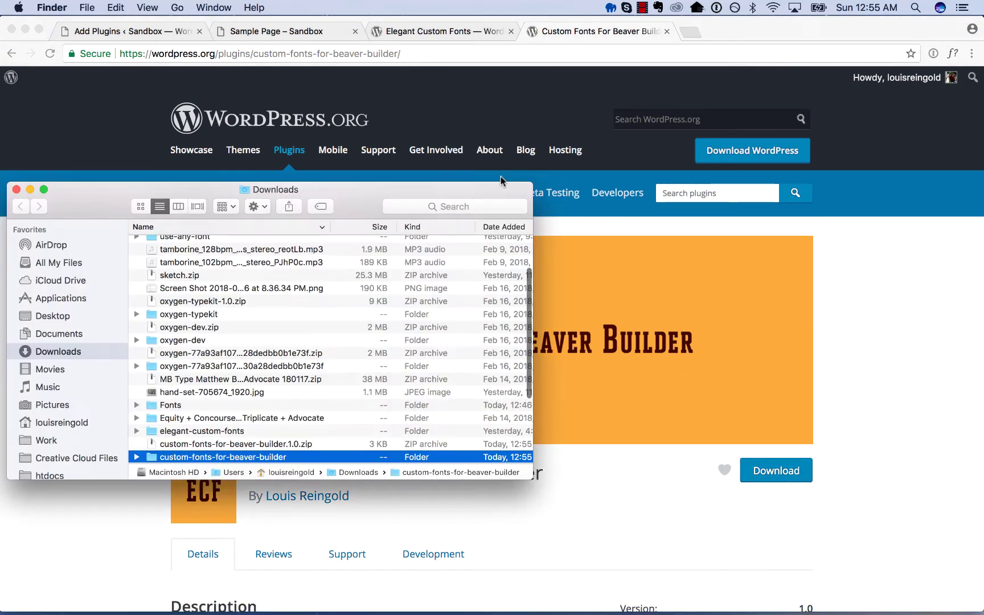
left_click(715, 370)
left_click(131, 32)
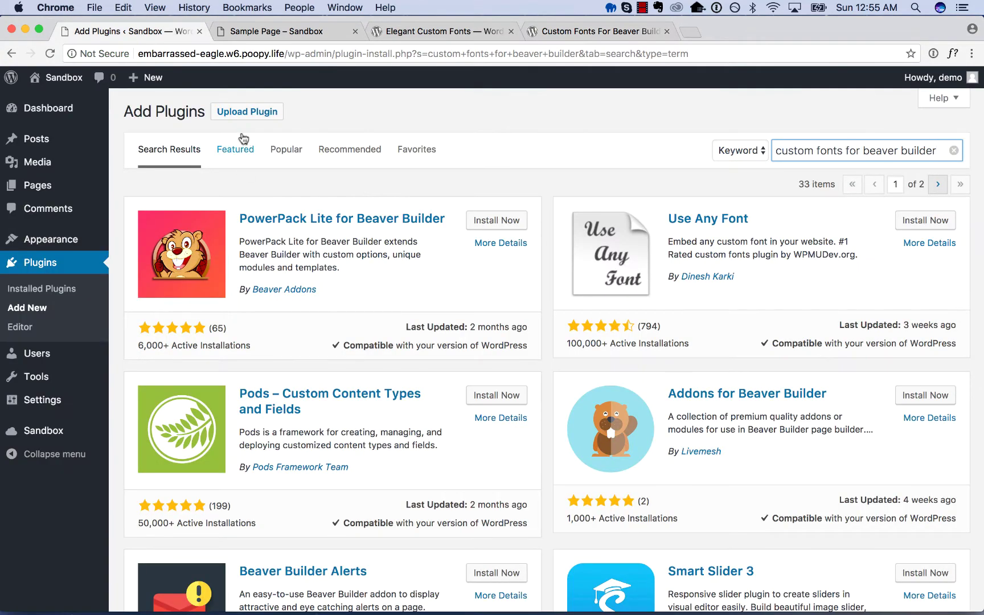
Upload custom-fonts-for-beaver-builder.1.0.zip, install it, and activate the plugin.
left_click(247, 111)
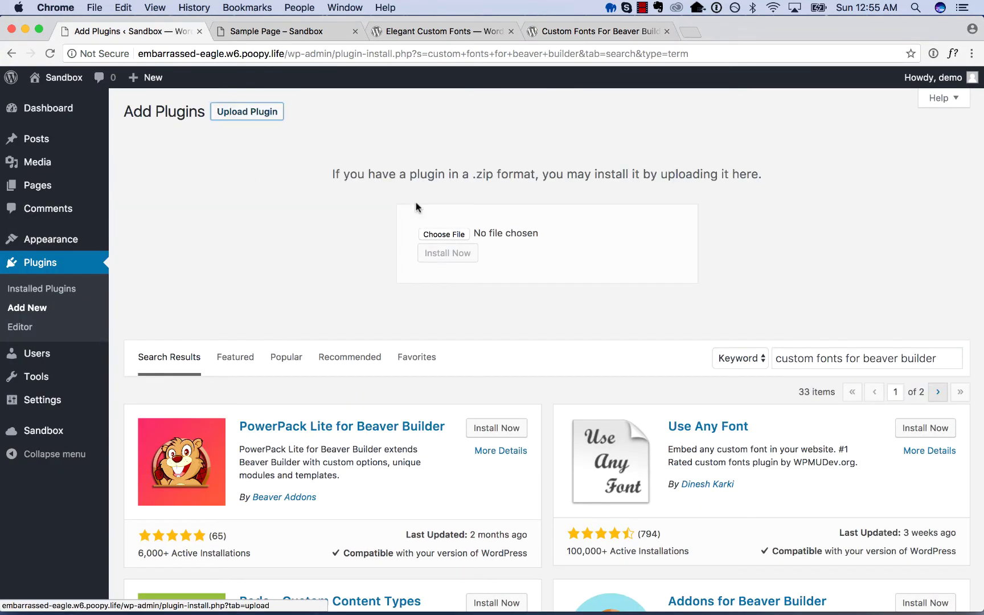
left_click(430, 235)
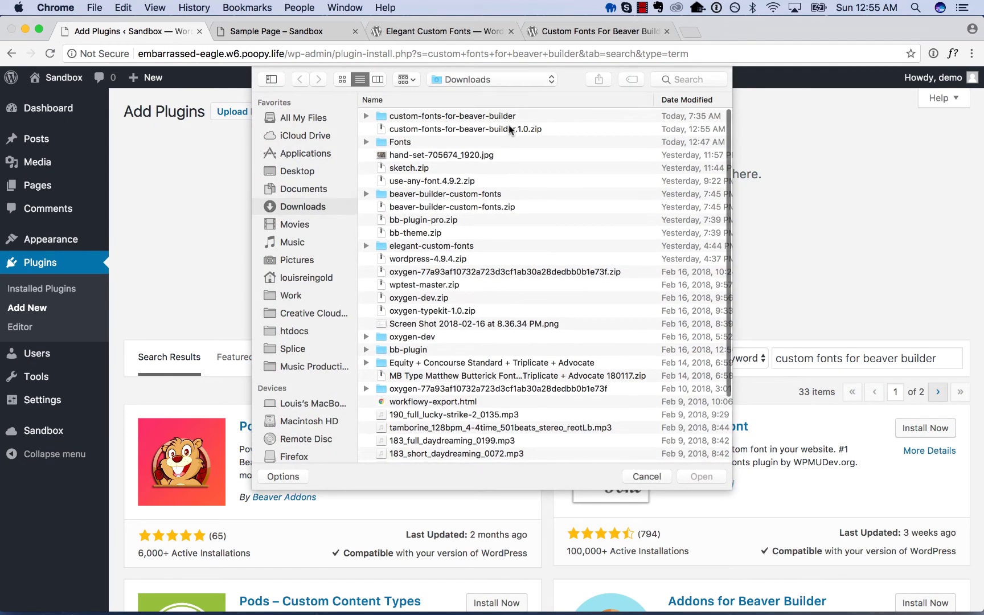
double_click(507, 129)
left_click(448, 253)
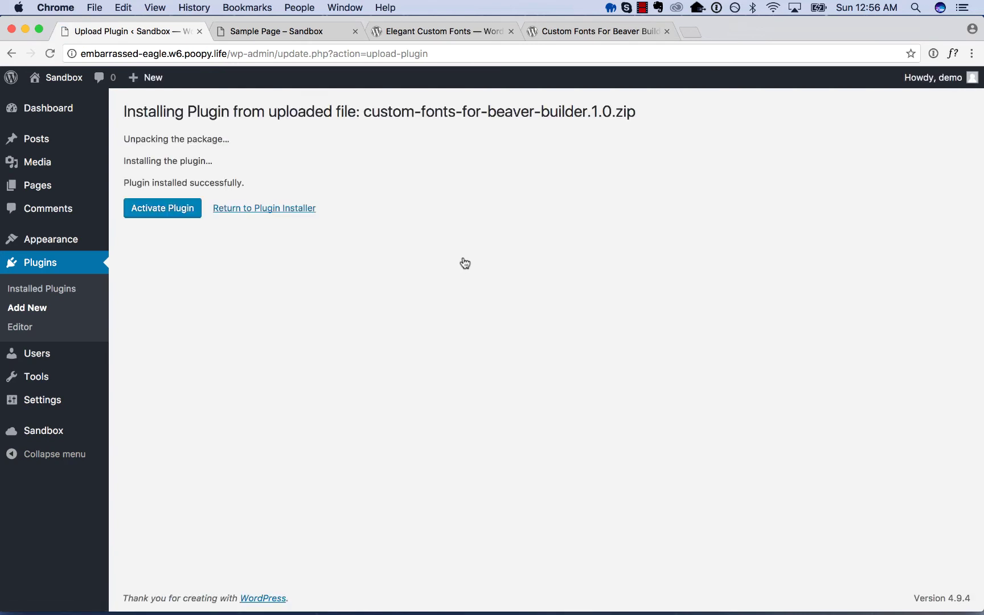
left_click(160, 209)
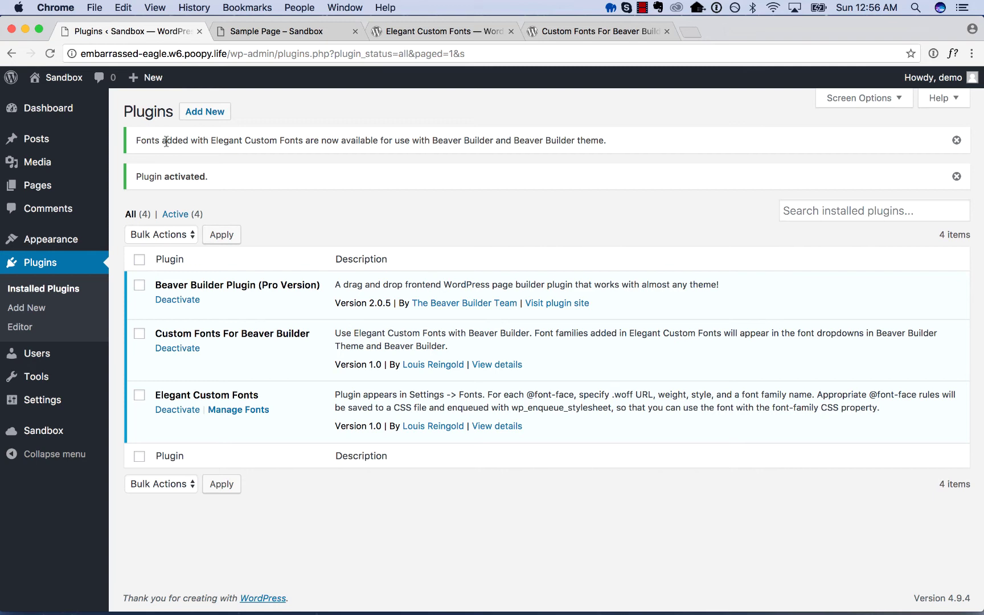
left_click_drag(162, 141, 303, 141)
left_click(328, 141)
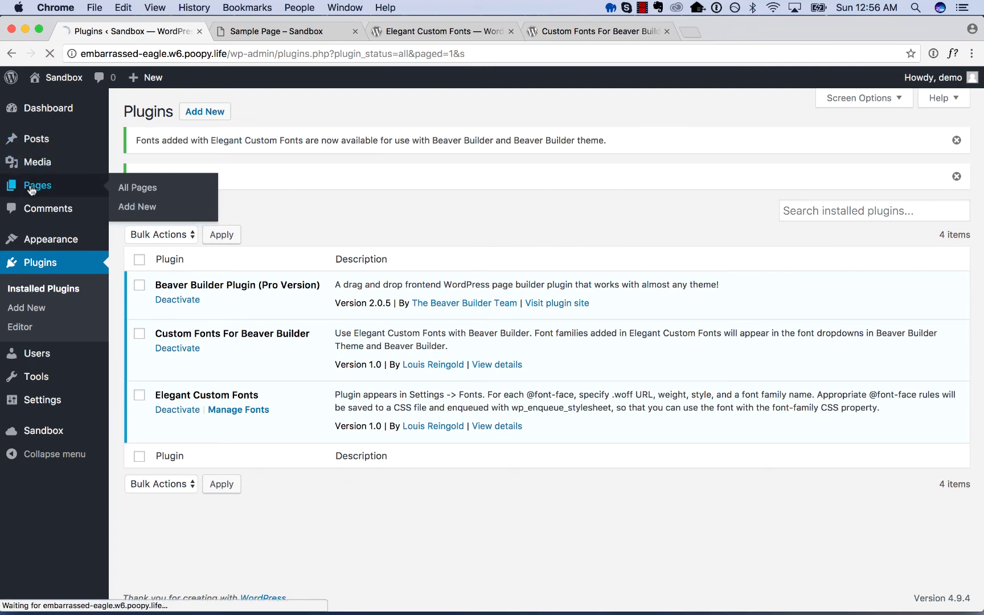
Launch Beaver Builder on Sample Page from Pages and decline the welcome tour.
left_click(36, 186)
left_click(184, 208)
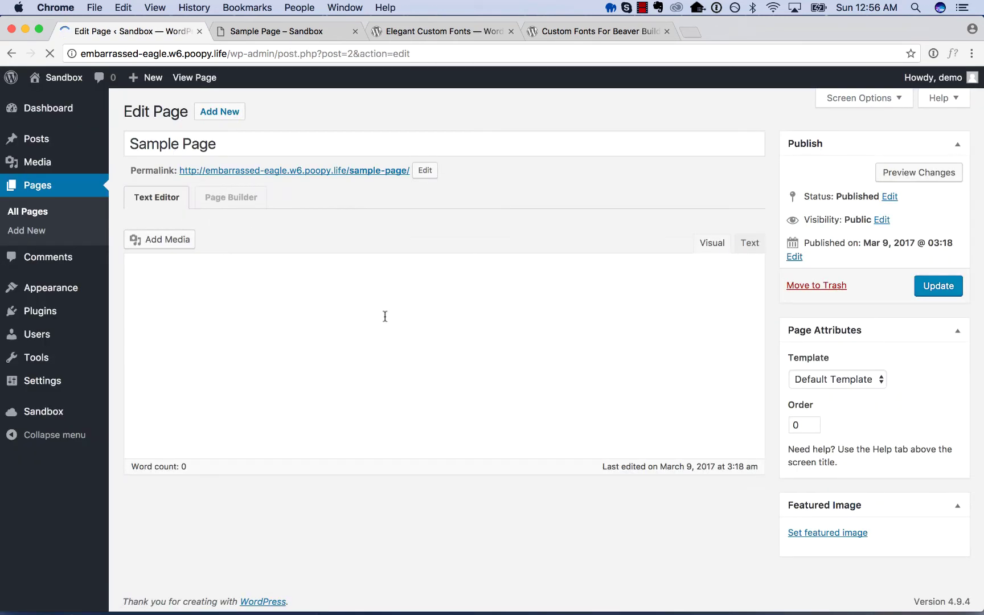
left_click(230, 197)
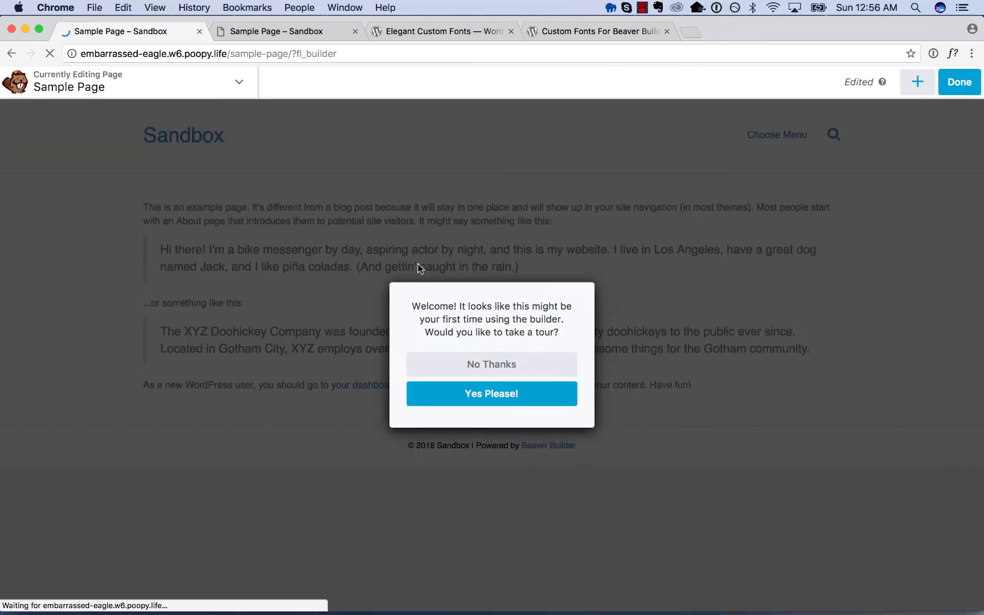
left_click(497, 366)
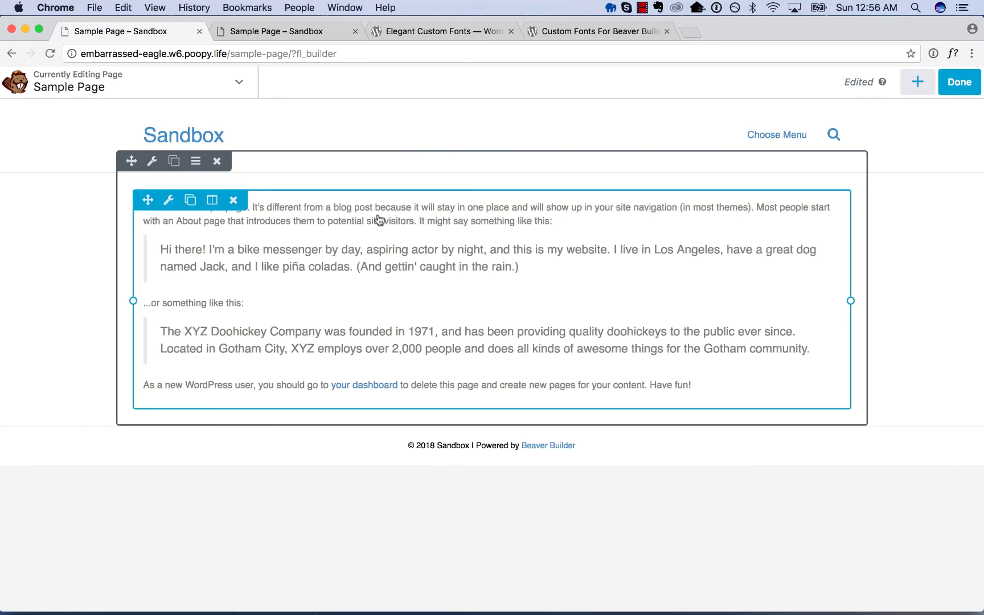
Drop a Heading module above the Sample Page text and save its 'My Heading' text.
left_click(917, 82)
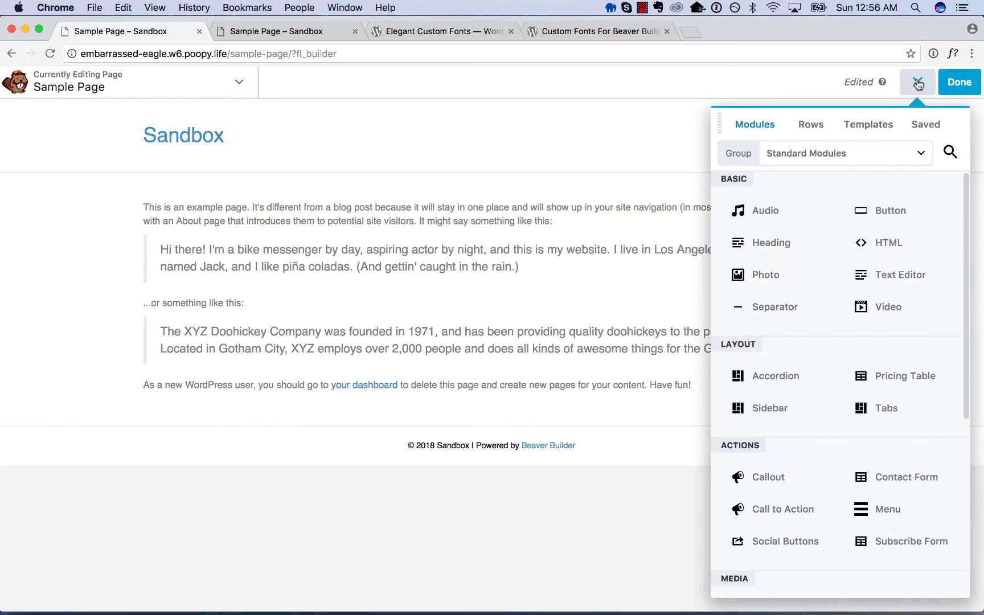
left_click_drag(771, 242, 454, 220)
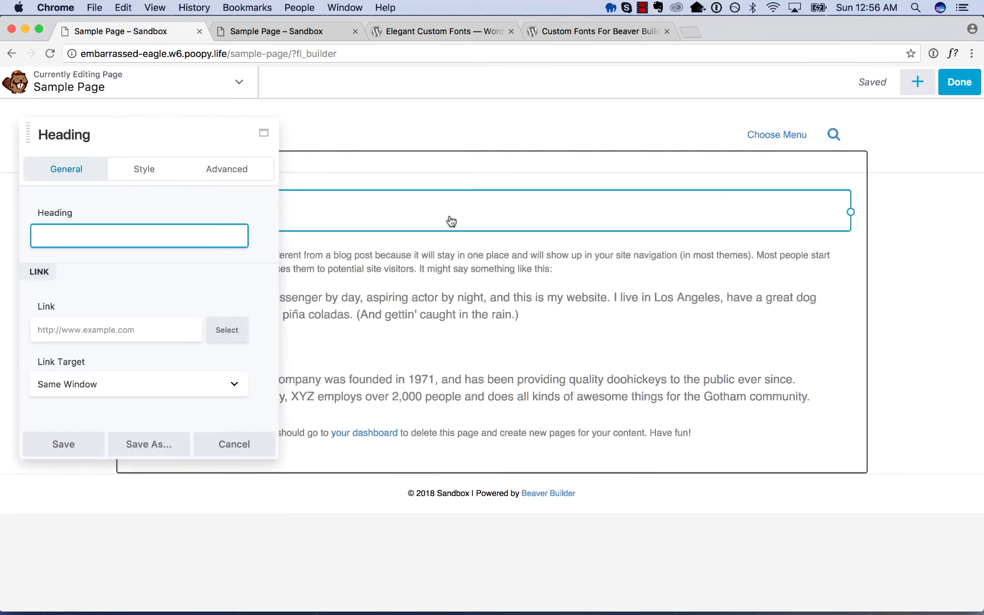
type("My Heaidng")
left_click(98, 450)
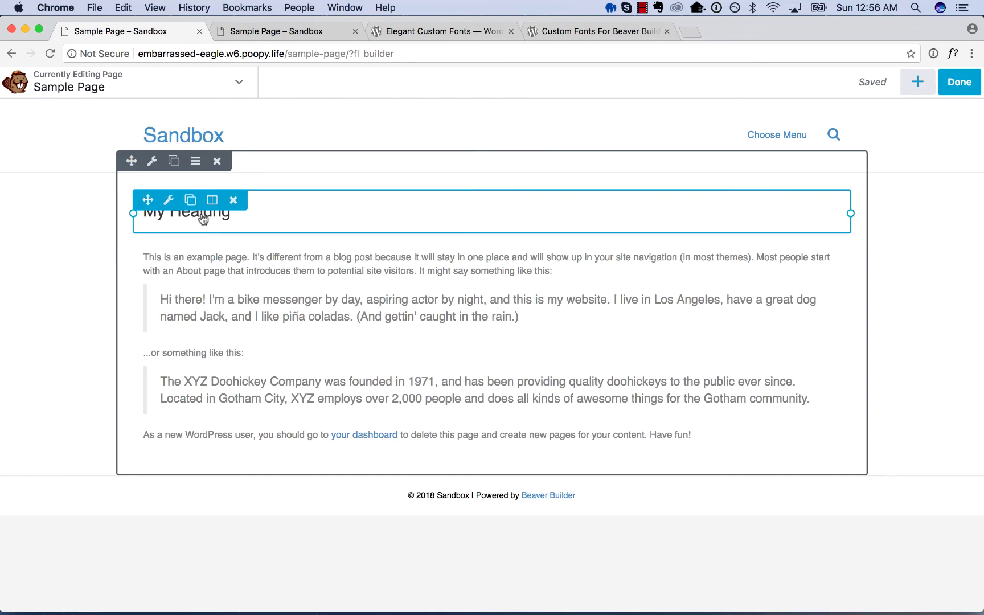
Set the heading's font to Triplicate in Style settings, after briefly trying Concourse.
left_click(214, 216)
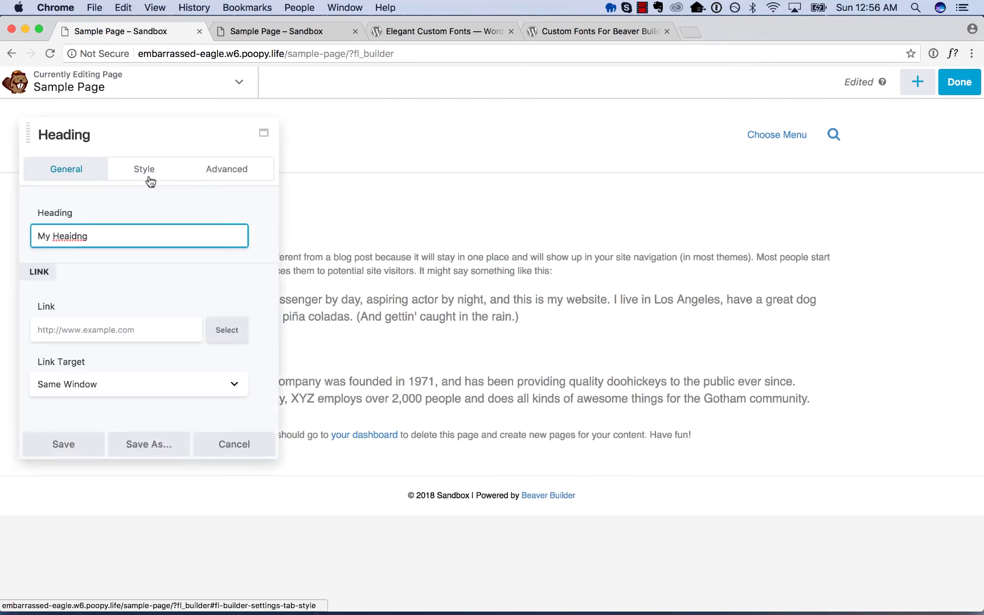
left_click(146, 171)
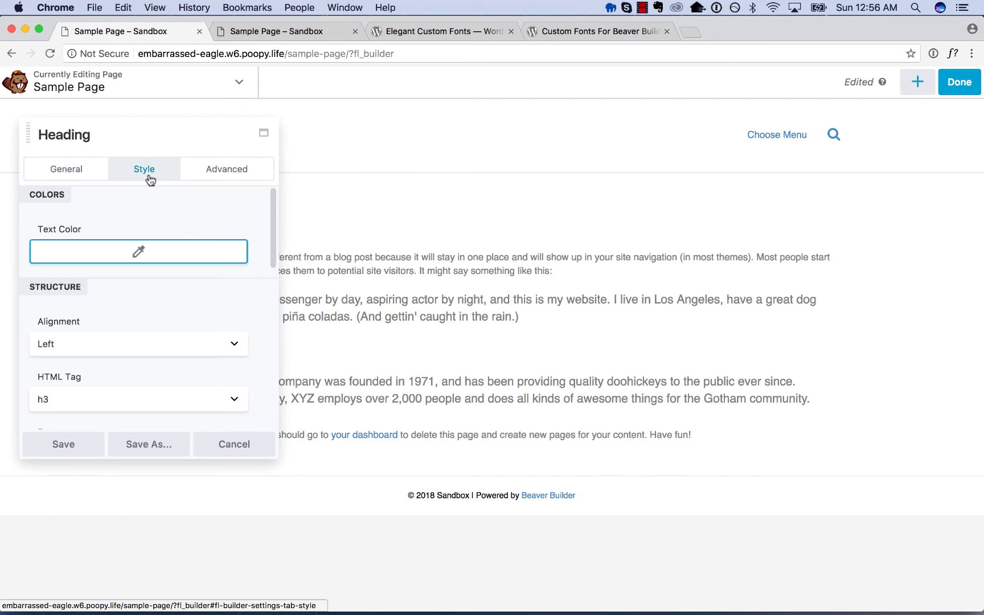
scroll(107, 324, "down", 3)
scroll(127, 312, "down", 2)
left_click(112, 333)
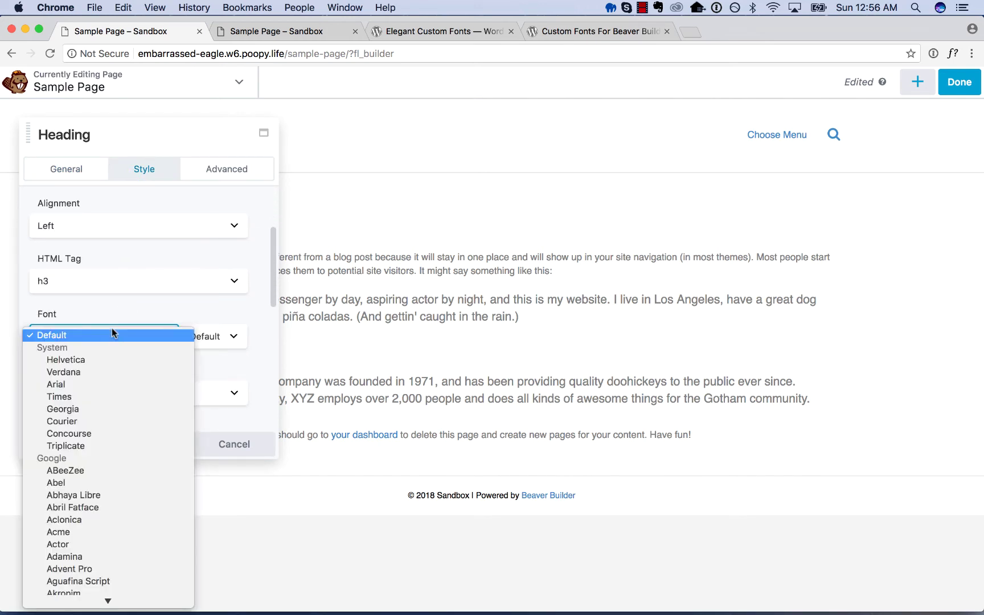
left_click(87, 434)
left_click_drag(183, 131, 706, 165)
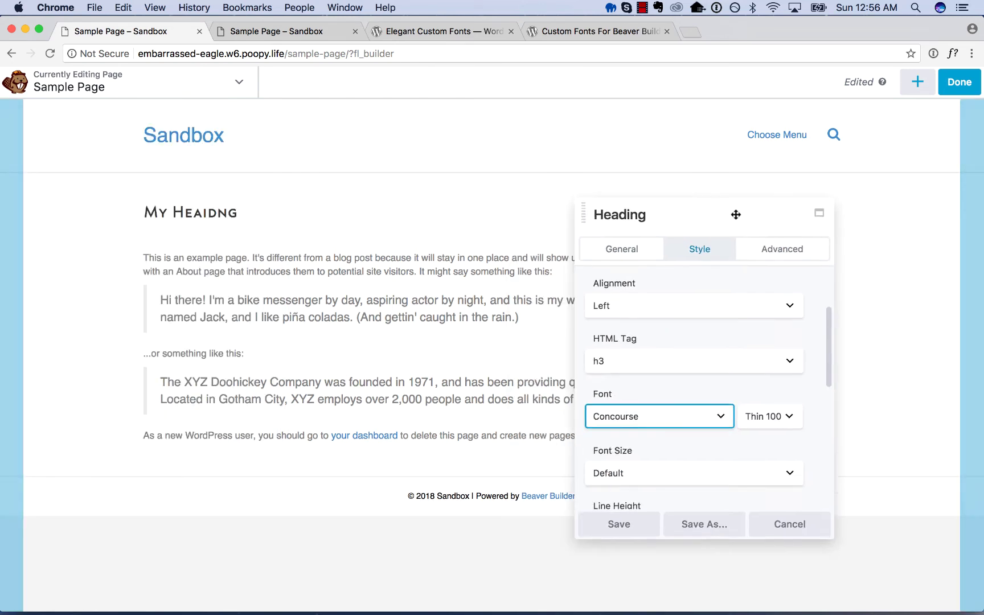
left_click(662, 370)
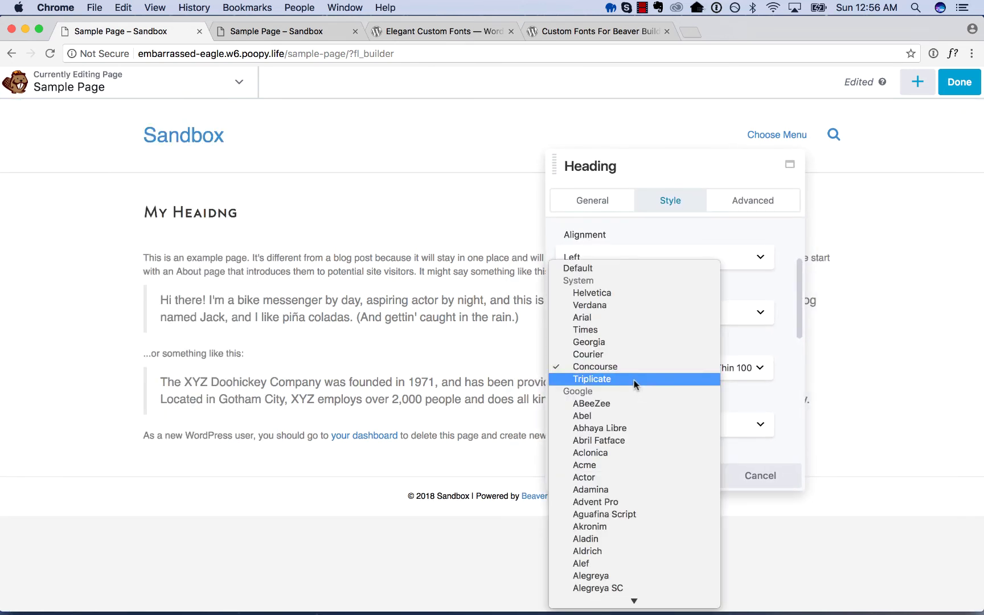
left_click(633, 380)
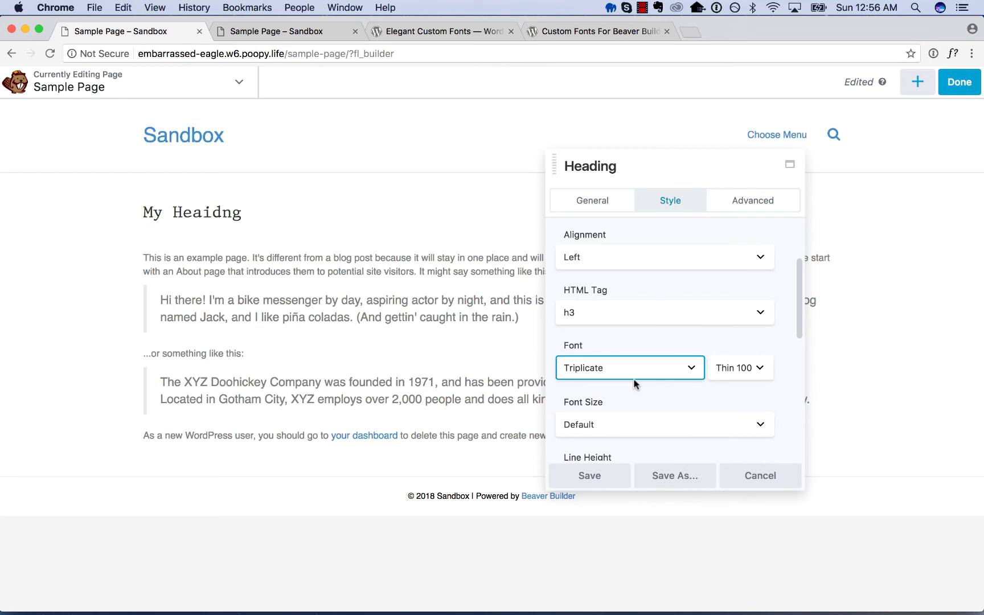
Try Bold 700, return the weight to Normal 400, and save the heading settings.
left_click(738, 368)
left_click(740, 403)
left_click(752, 372)
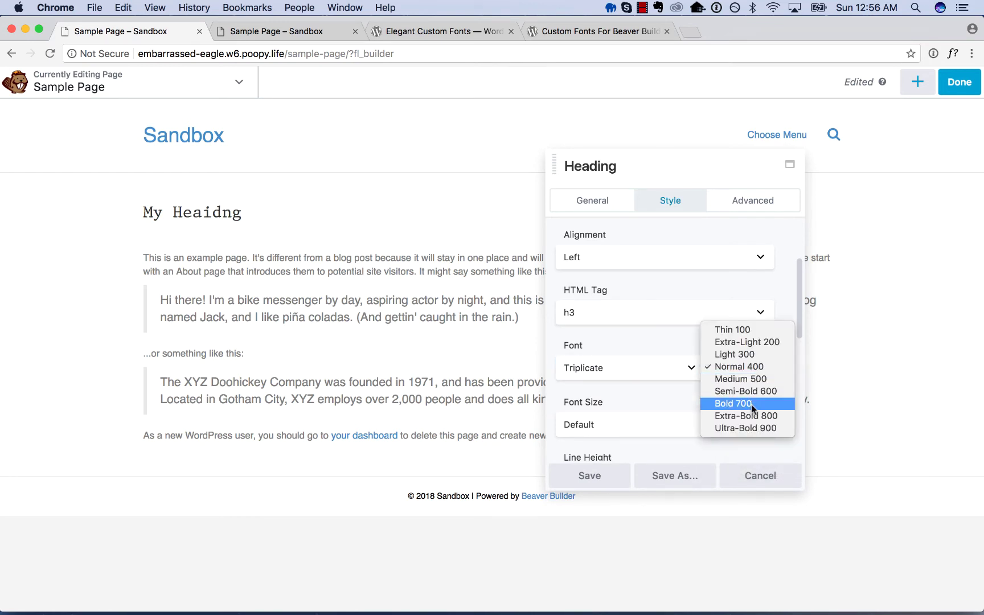
left_click(751, 405)
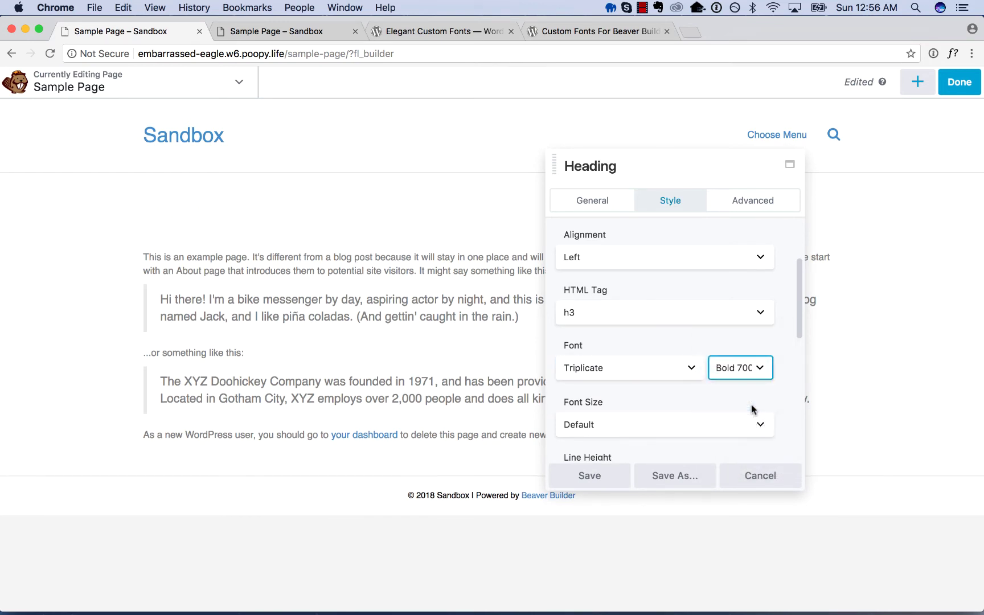
left_click(756, 369)
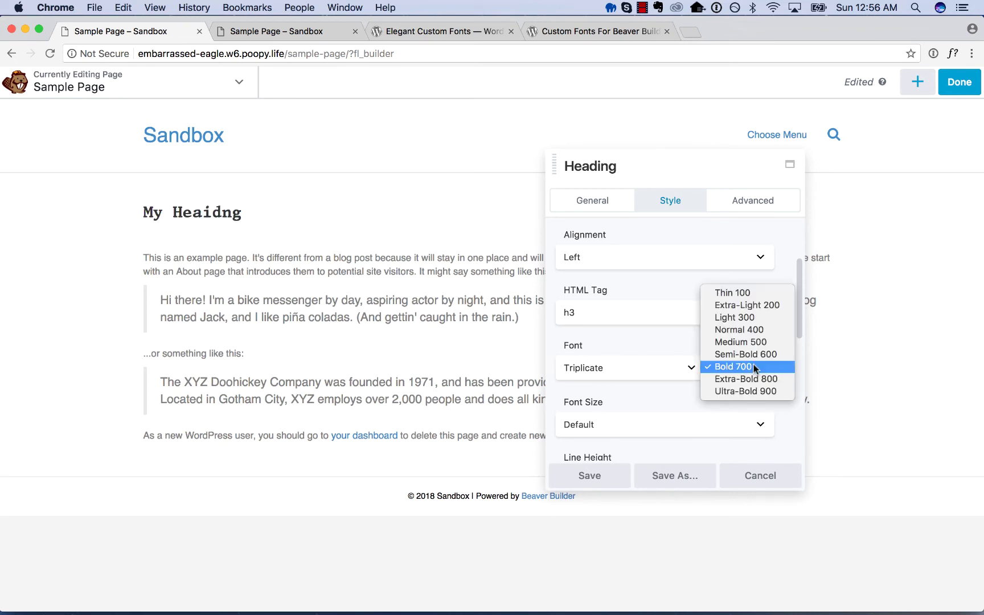
left_click(758, 331)
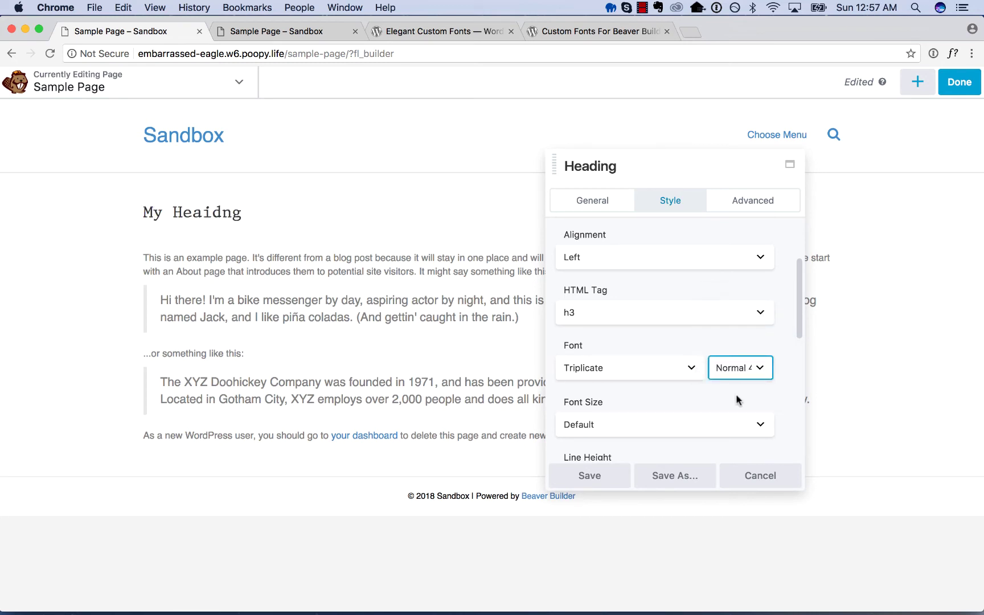
left_click(589, 476)
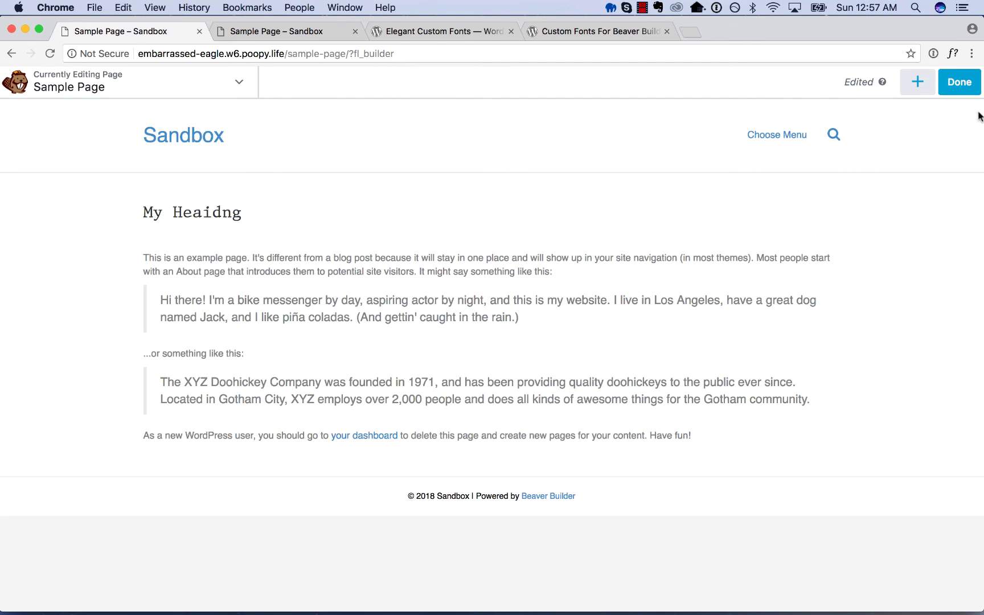
Finish and publish the Sample Page edits in Beaver Builder, then launch the theme Customizer.
left_click(958, 82)
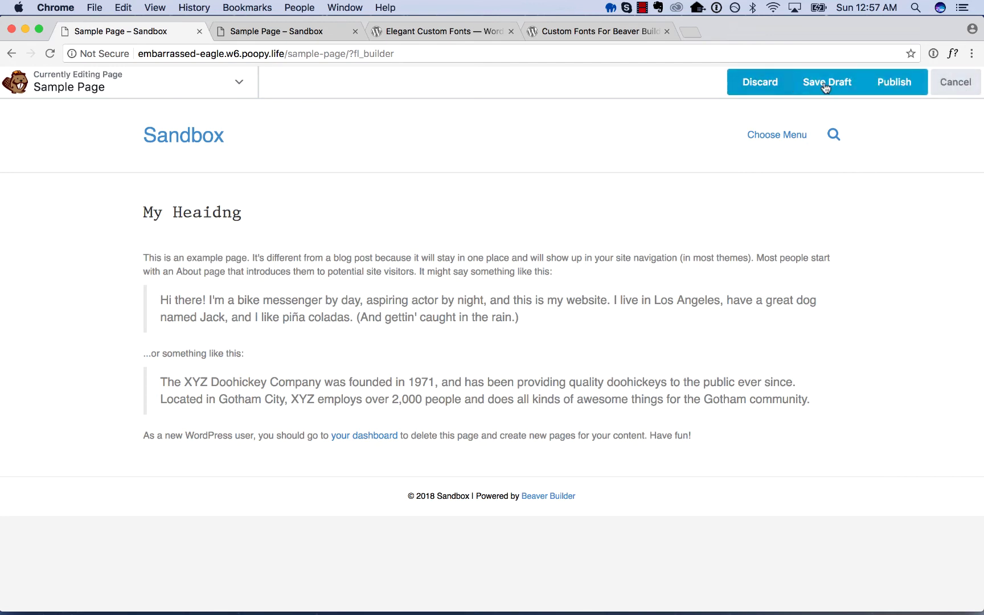
left_click(894, 82)
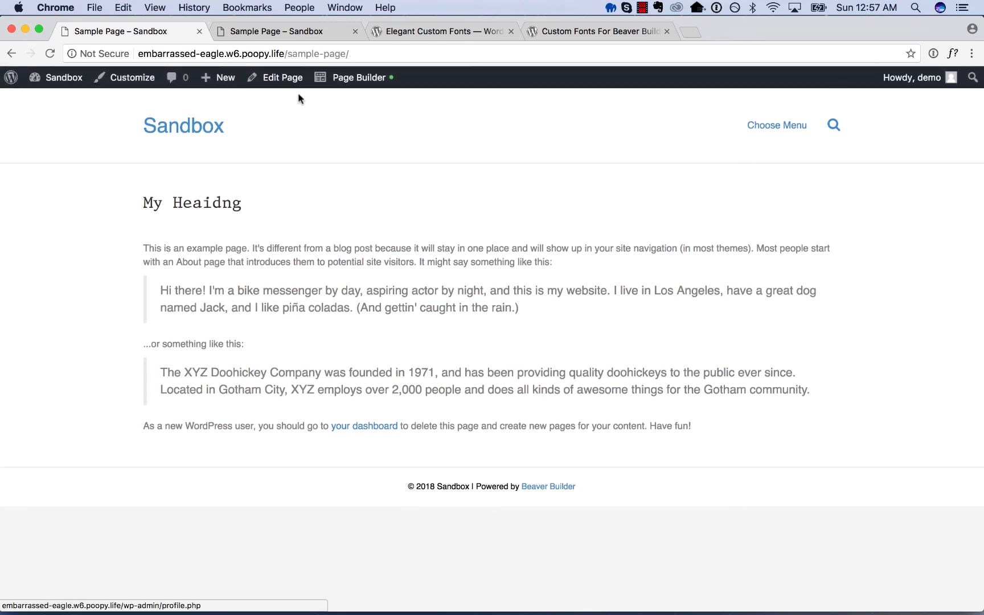
left_click(123, 77)
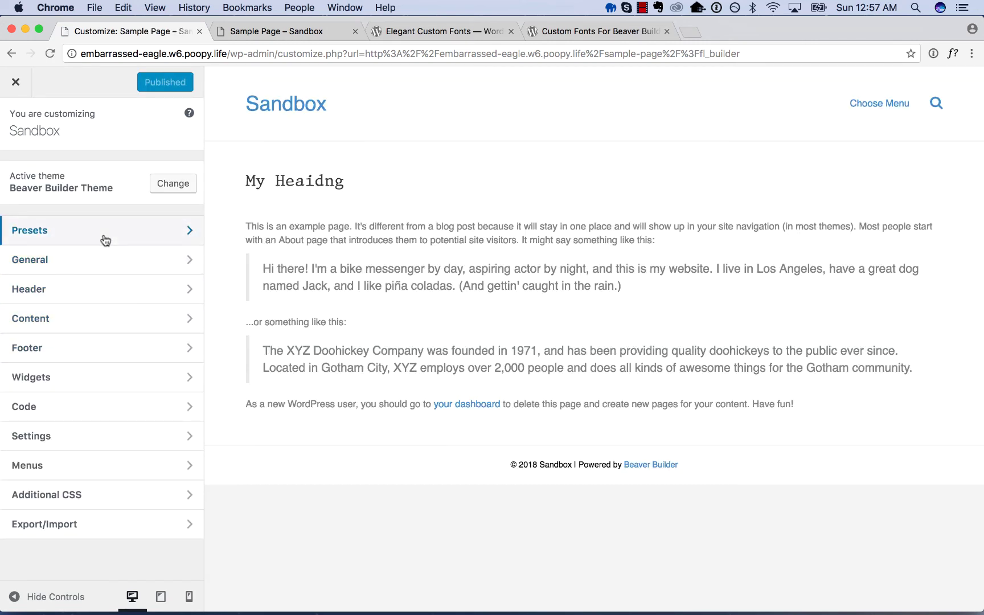
Set the General > Text body font family to Triplicate.
left_click(109, 270)
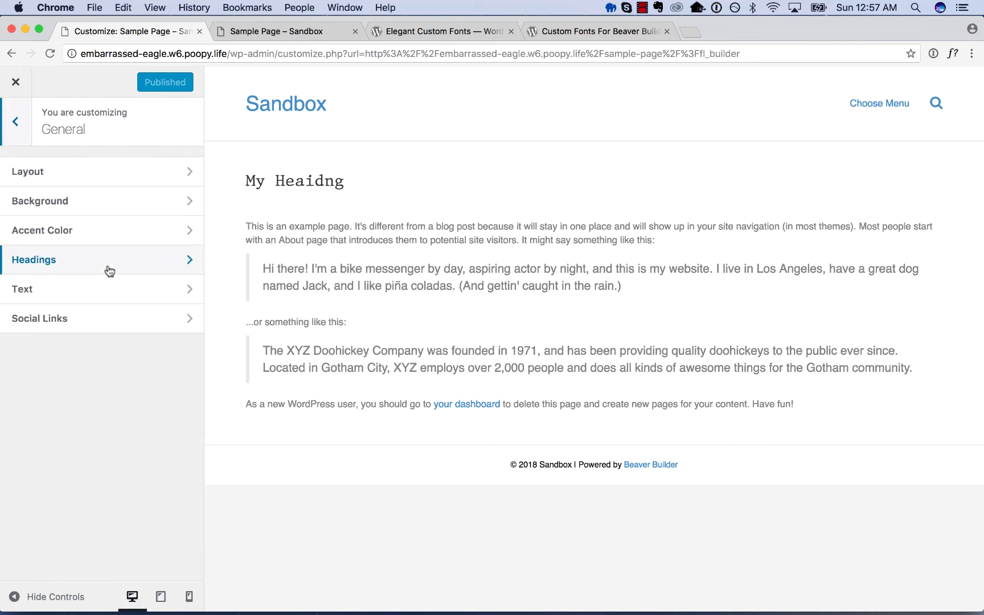
left_click(104, 290)
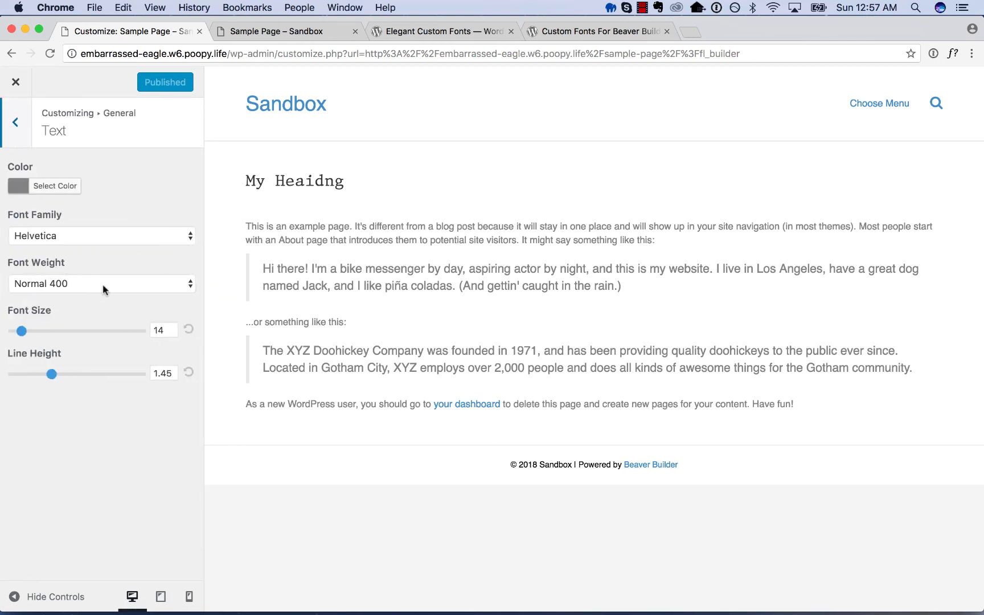
left_click(88, 235)
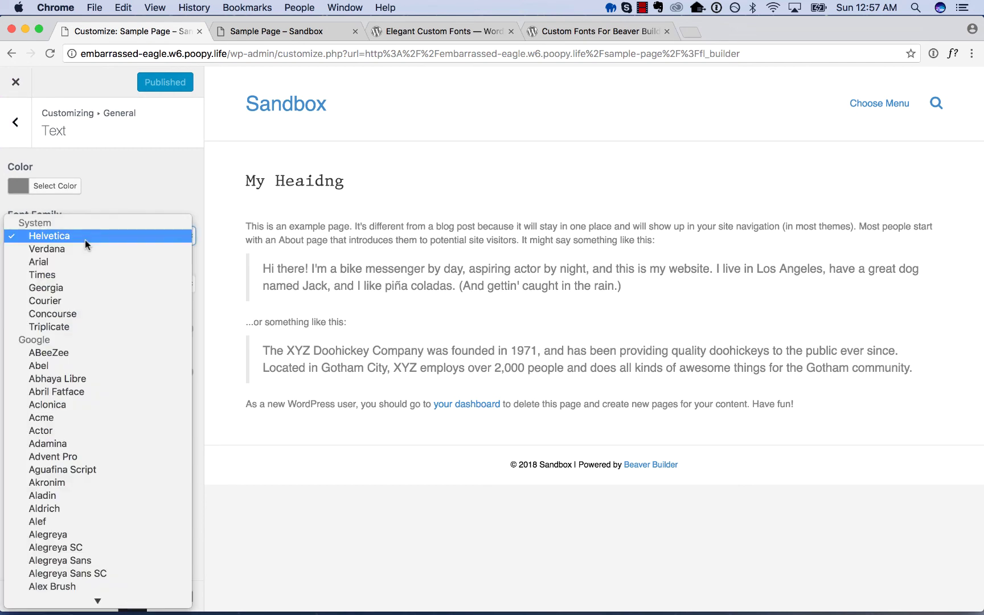
key("Escape")
left_click(82, 323)
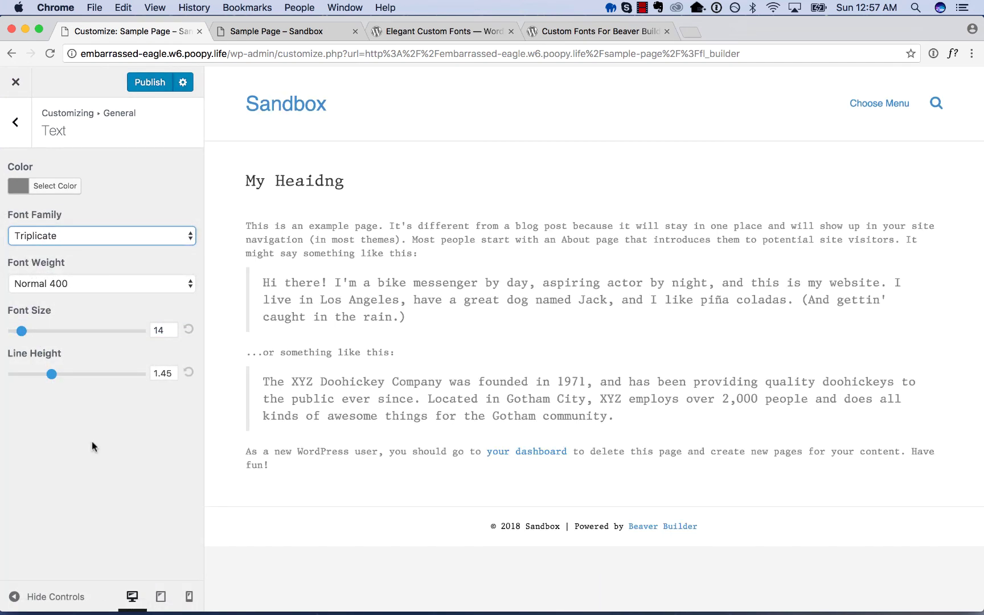
Publish the Customizer font change while checking the page fonts with WhatFont.
left_click(953, 53)
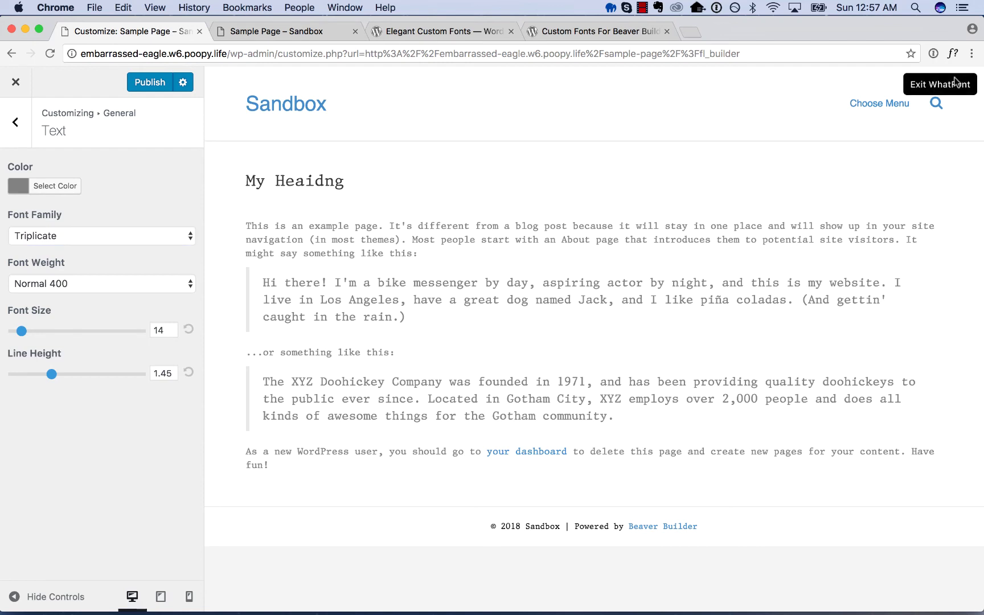
left_click(151, 87)
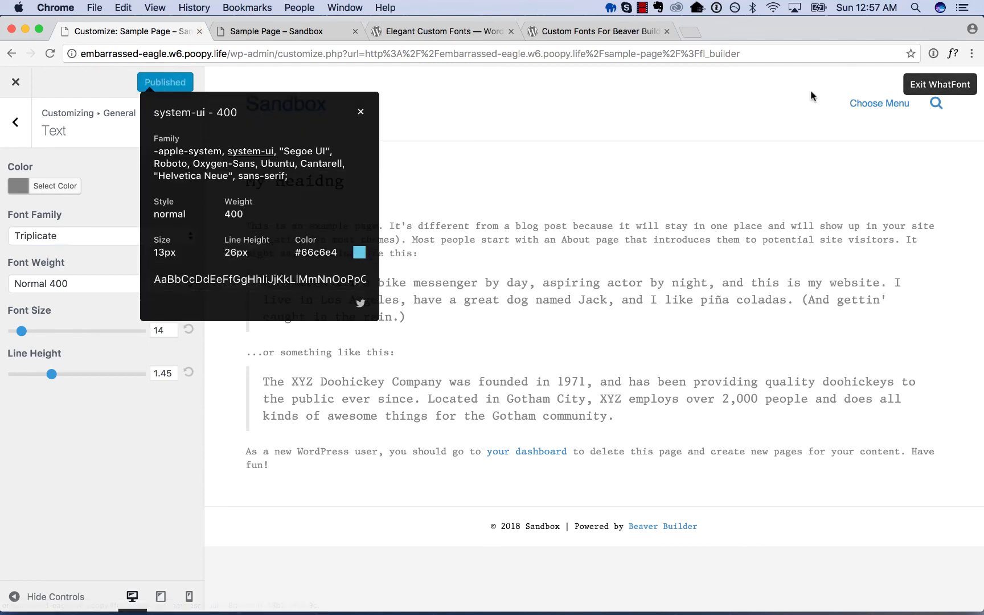
left_click(945, 89)
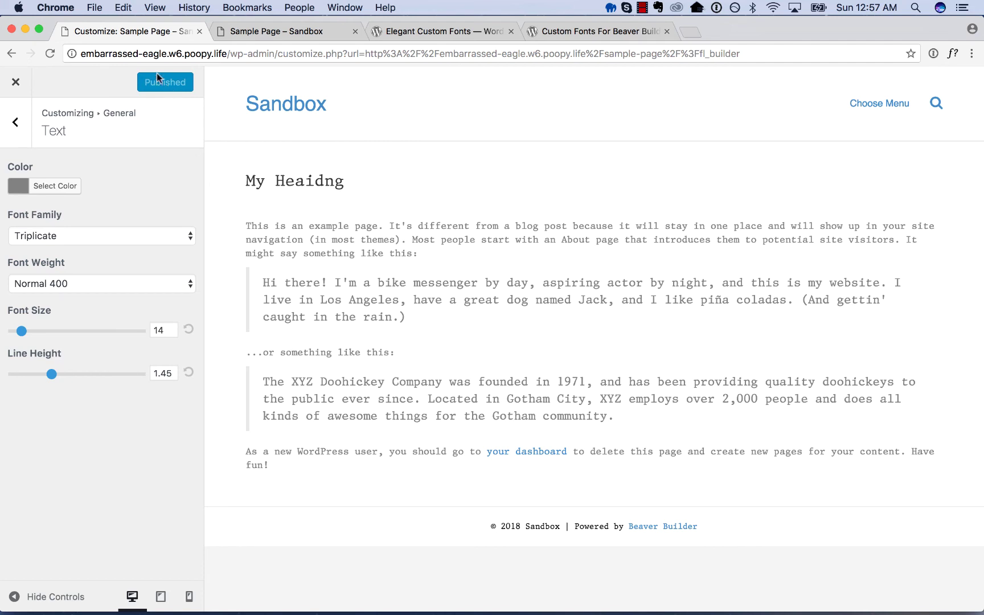
left_click(15, 82)
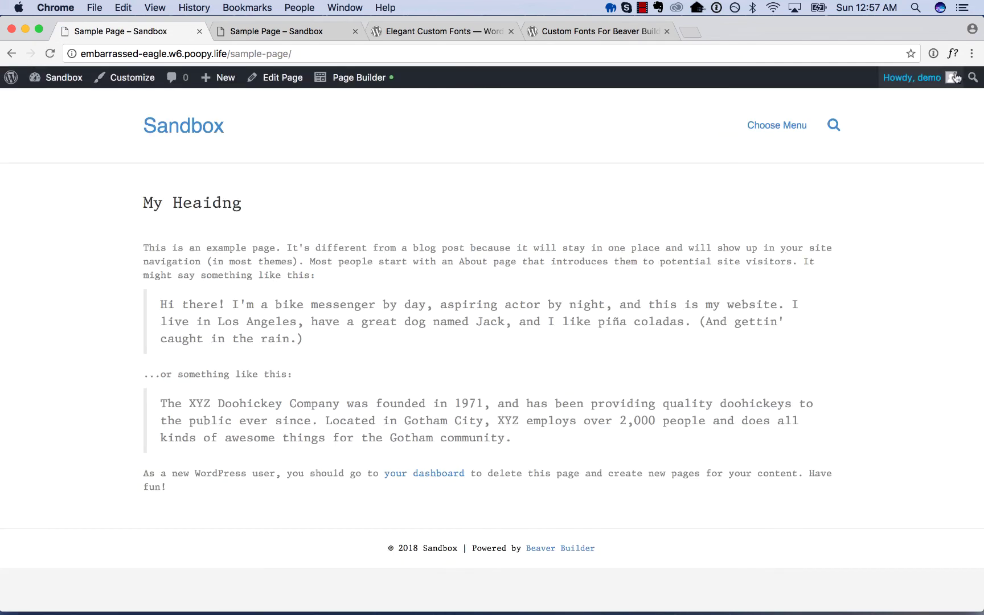
left_click(954, 54)
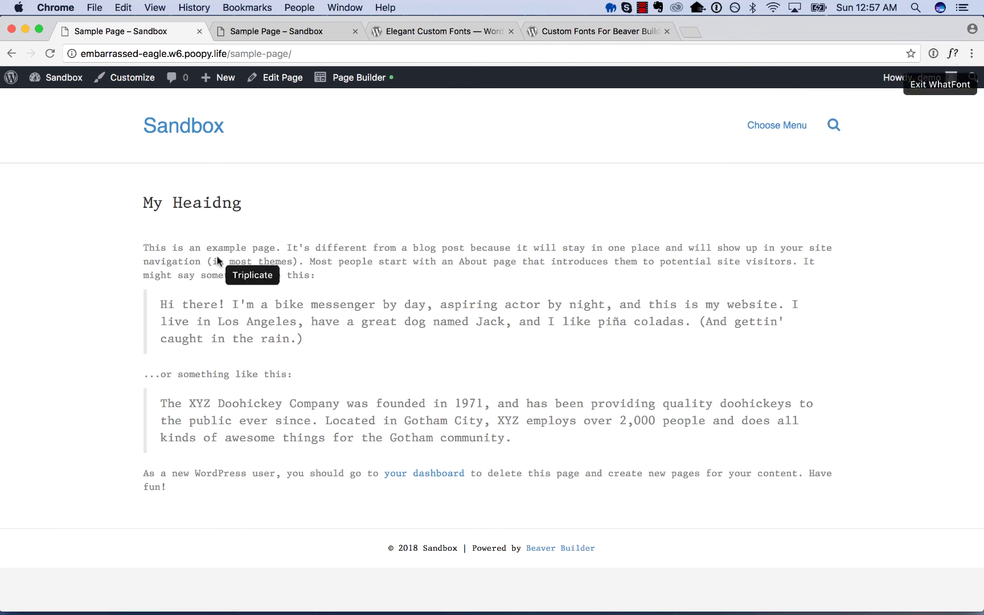
left_click(958, 94)
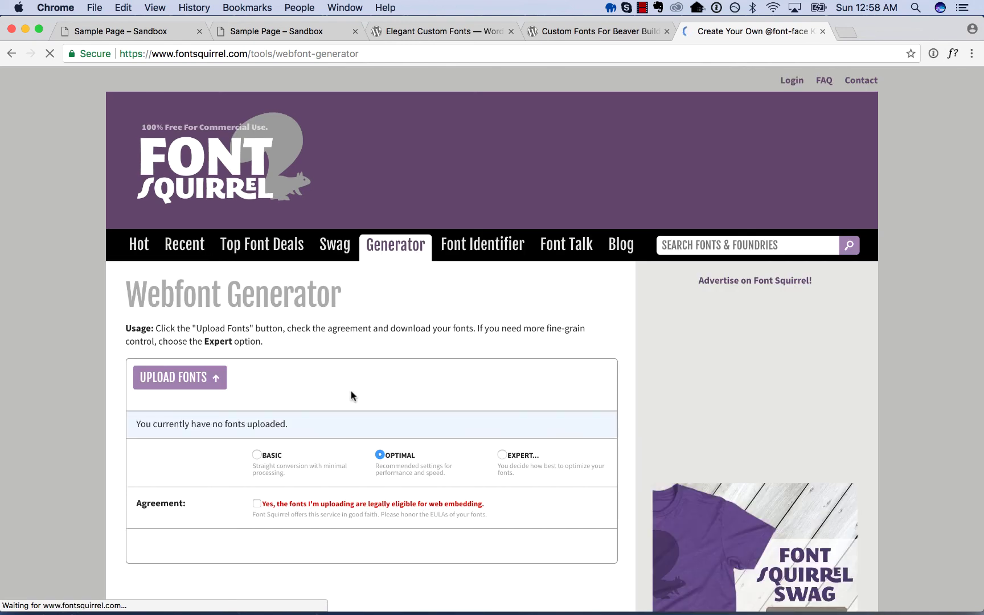
scroll(354, 364, "down", 1)
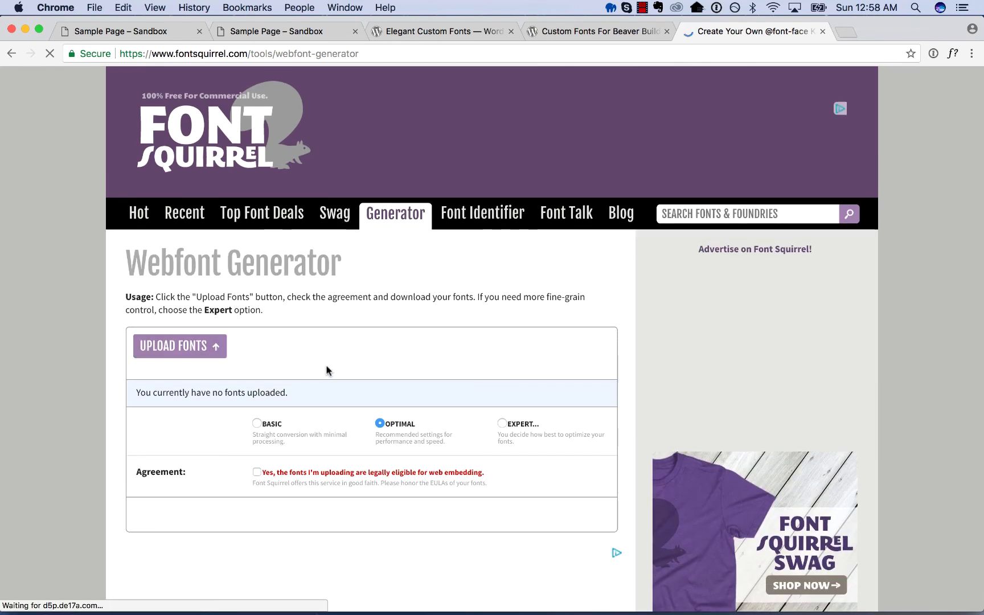
Compare the Custom Fonts For Beaver Builder and Elegant Custom Fonts plugin pages, finishing on Elegant Custom Fonts.
left_click(470, 33)
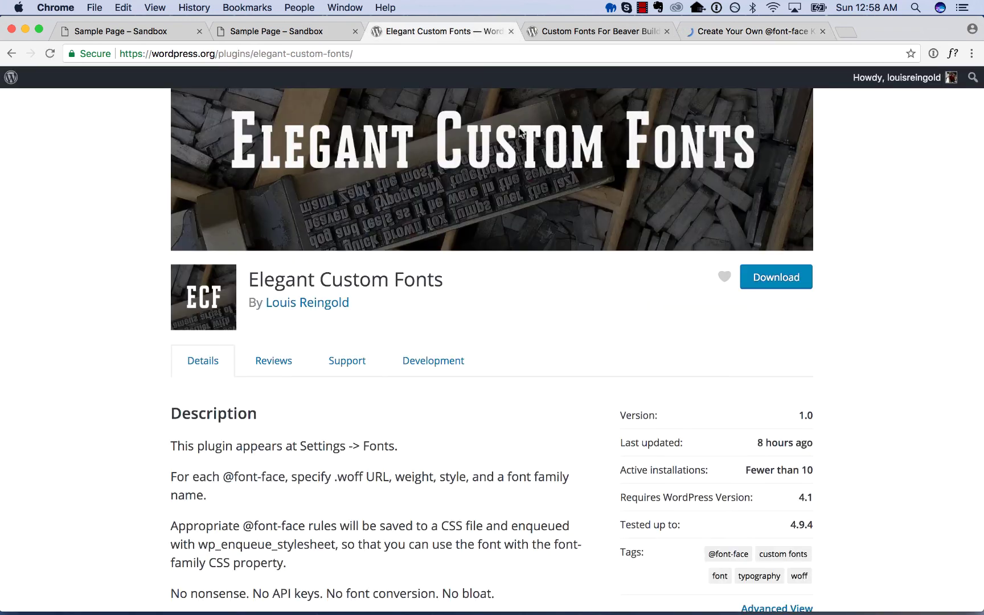
scroll(519, 133, "up", 2)
left_click(600, 32)
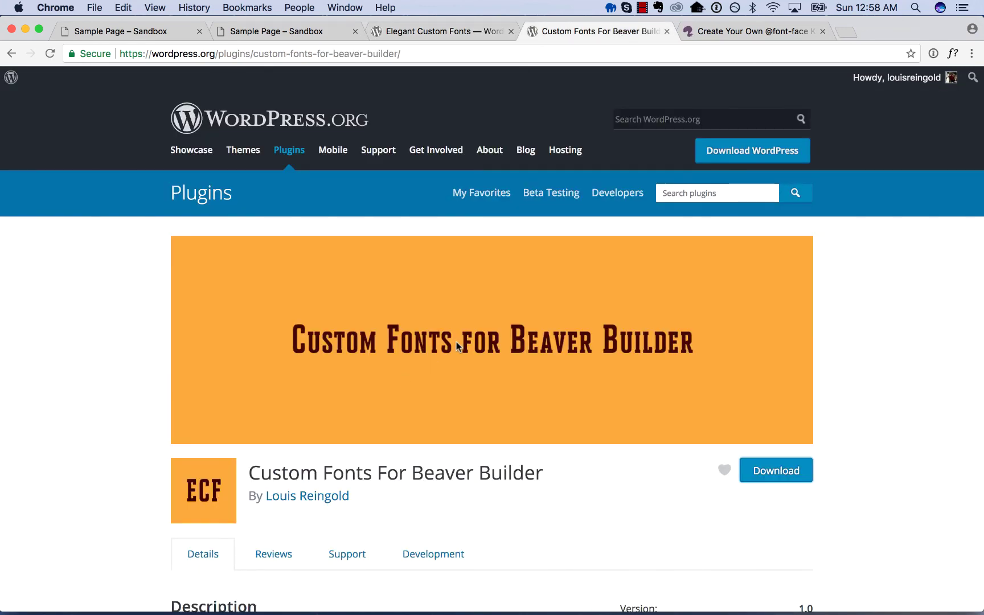
scroll(457, 345, "down", 2)
scroll(457, 341, "down", 2)
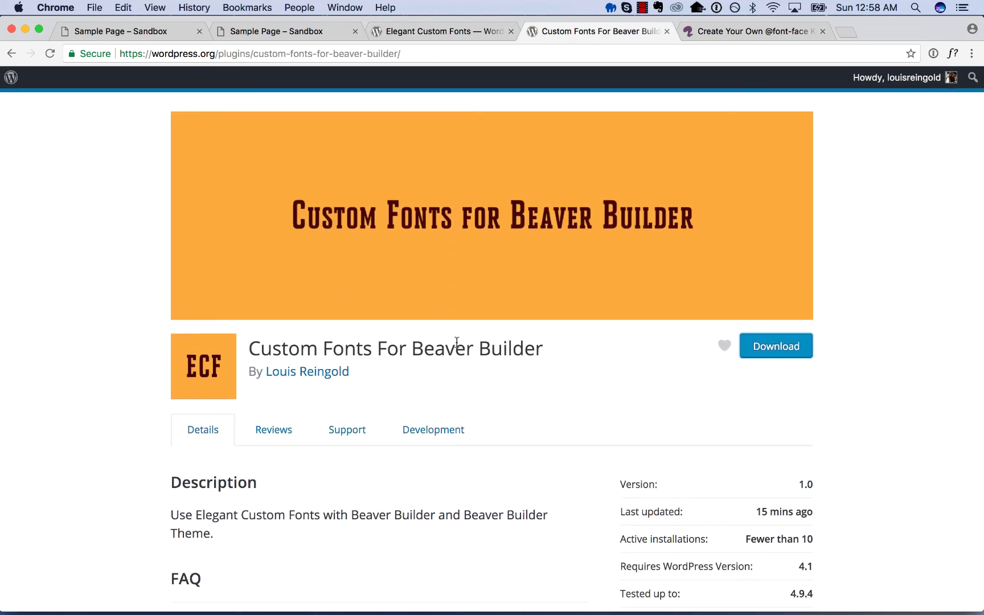
scroll(457, 342, "up", 1)
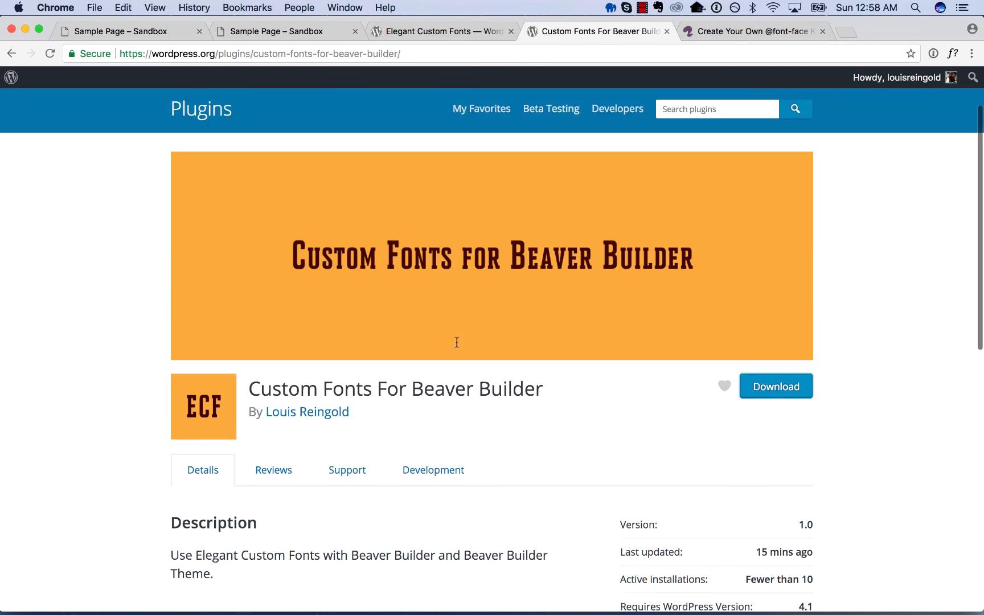
left_click(467, 33)
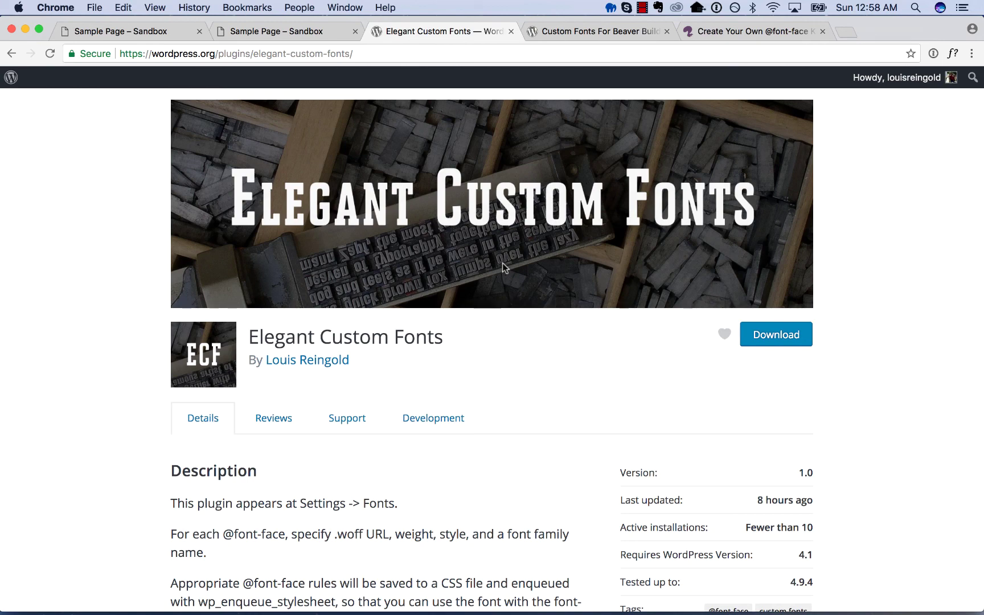
scroll(502, 262, "down", 1)
scroll(317, 421, "down", 3)
scroll(317, 421, "down", 3)
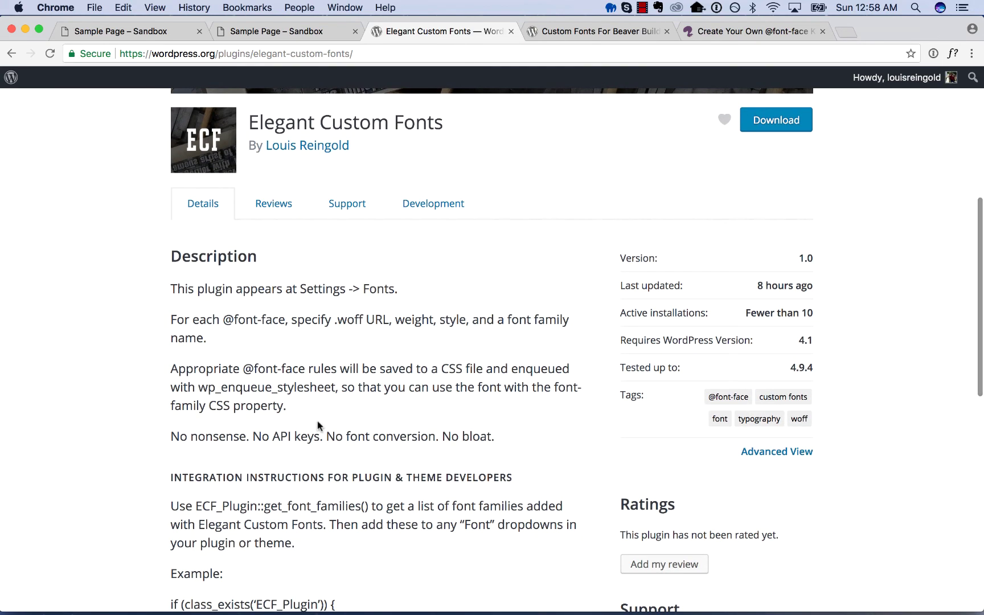
scroll(317, 424, "up", 3)
scroll(318, 425, "up", 3)
scroll(127, 444, "down", 4)
scroll(127, 444, "down", 3)
scroll(127, 444, "down", 2)
scroll(127, 445, "down", 3)
scroll(127, 445, "down", 8)
scroll(126, 445, "up", 15)
scroll(126, 445, "up", 2)
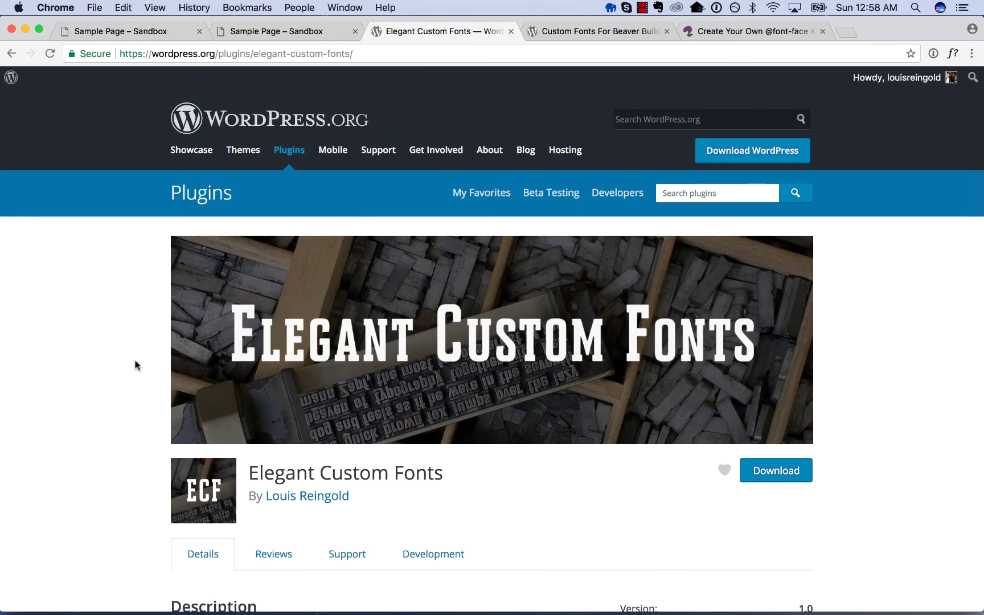